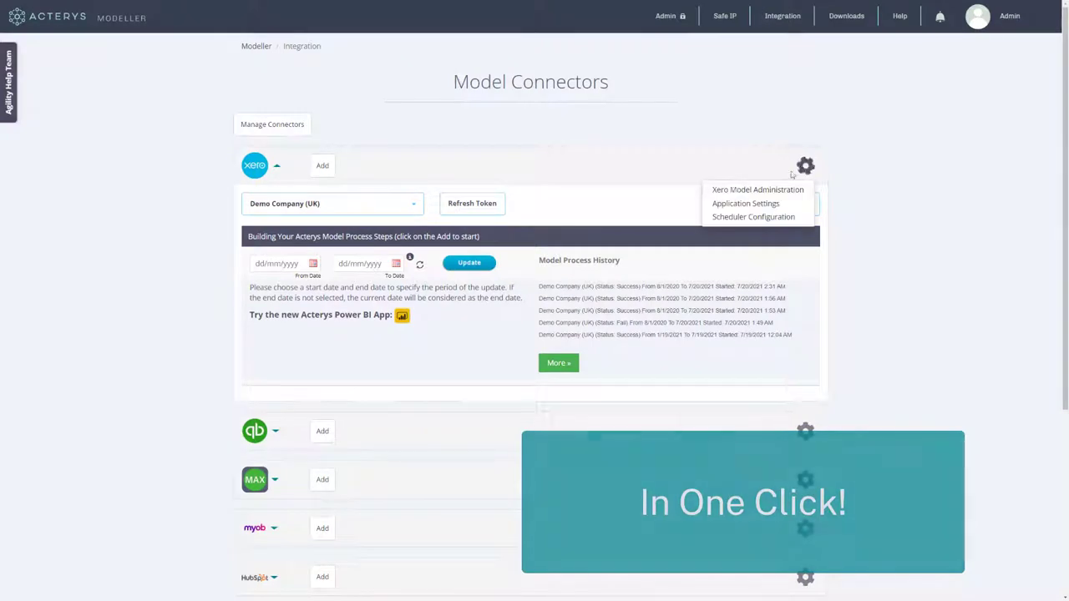
In the Xero connector's application settings, select GBP and USD as the company's currencies.
click(736, 200)
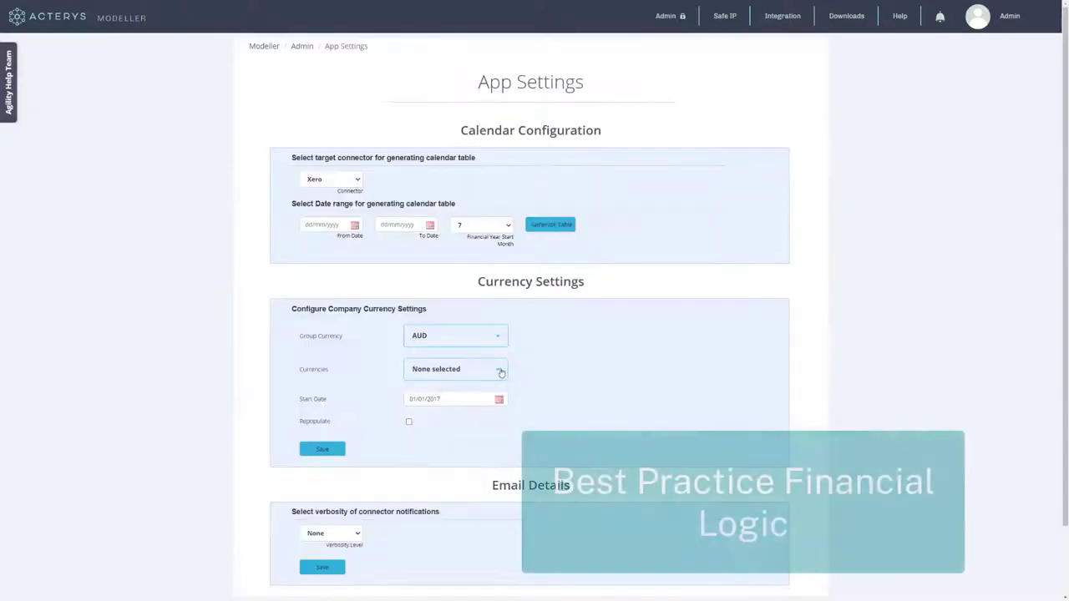
click(441, 373)
click(413, 430)
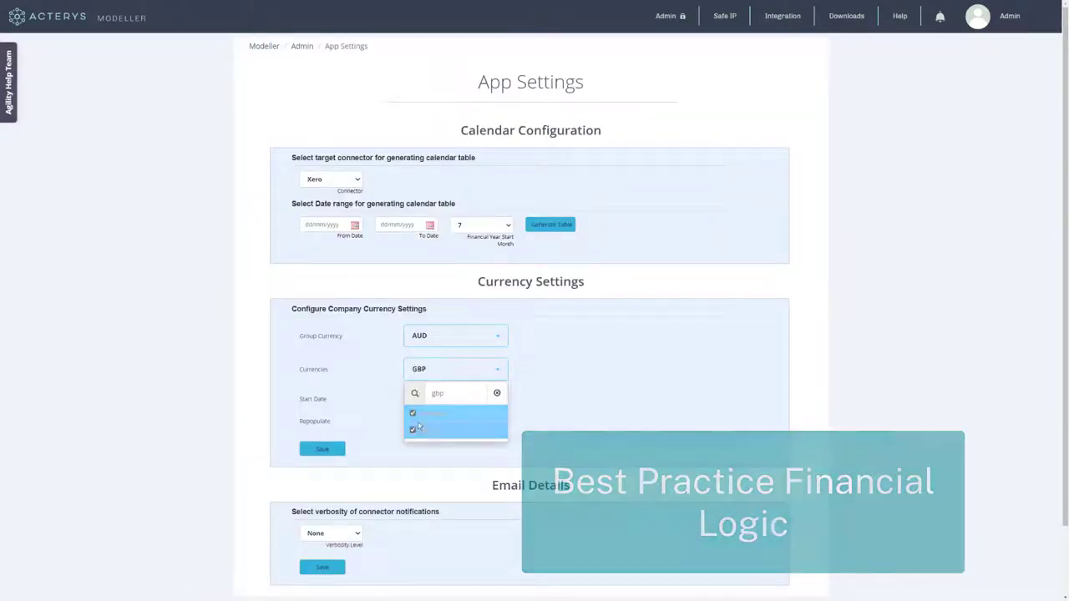
text(usd)
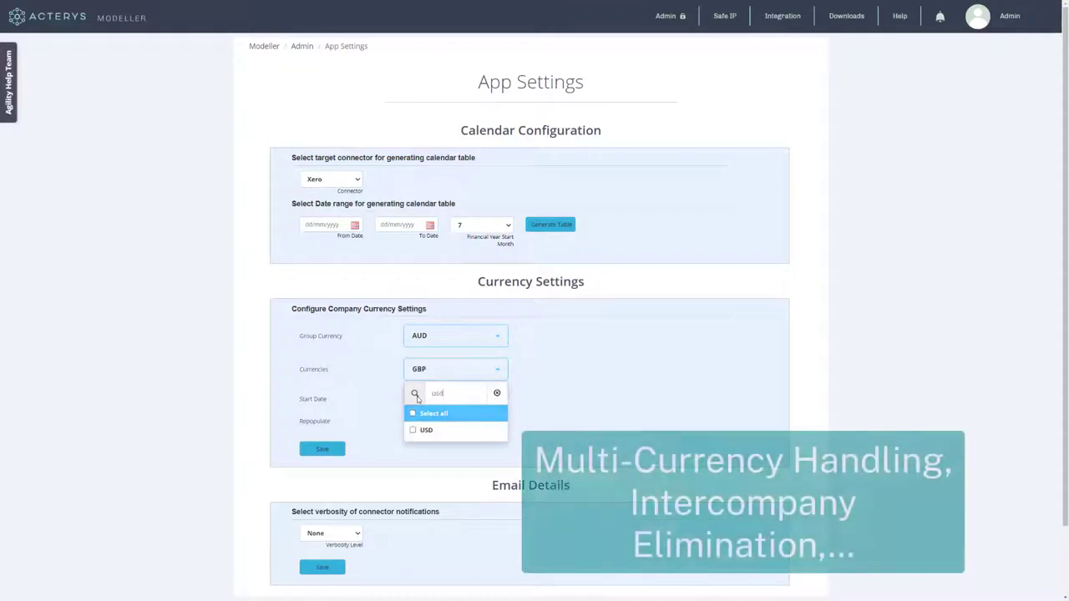
click(412, 431)
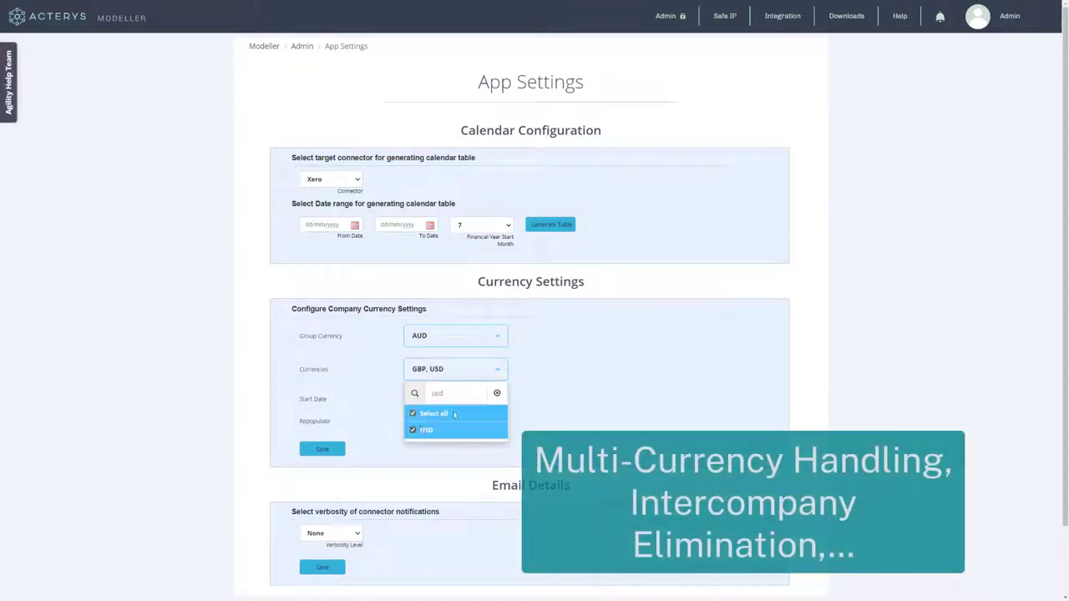
click(548, 404)
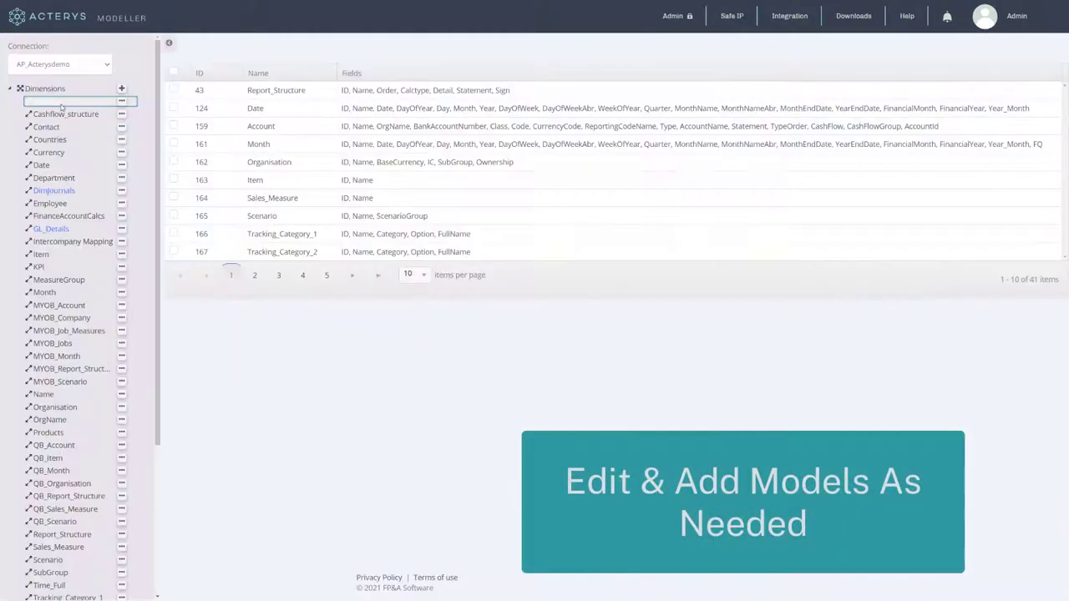
Open the Account dimension for editing and add a new column named Mapping.
click(61, 101)
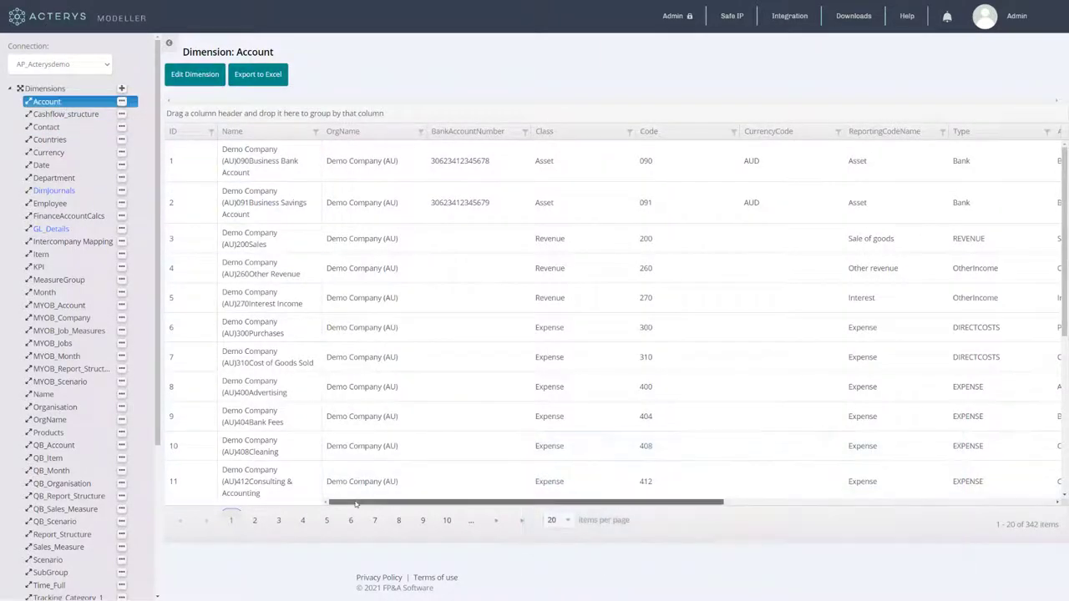
mouse_move(357, 501)
mouse_down()
mouse_move(524, 520)
mouse_move(352, 522)
mouse_up()
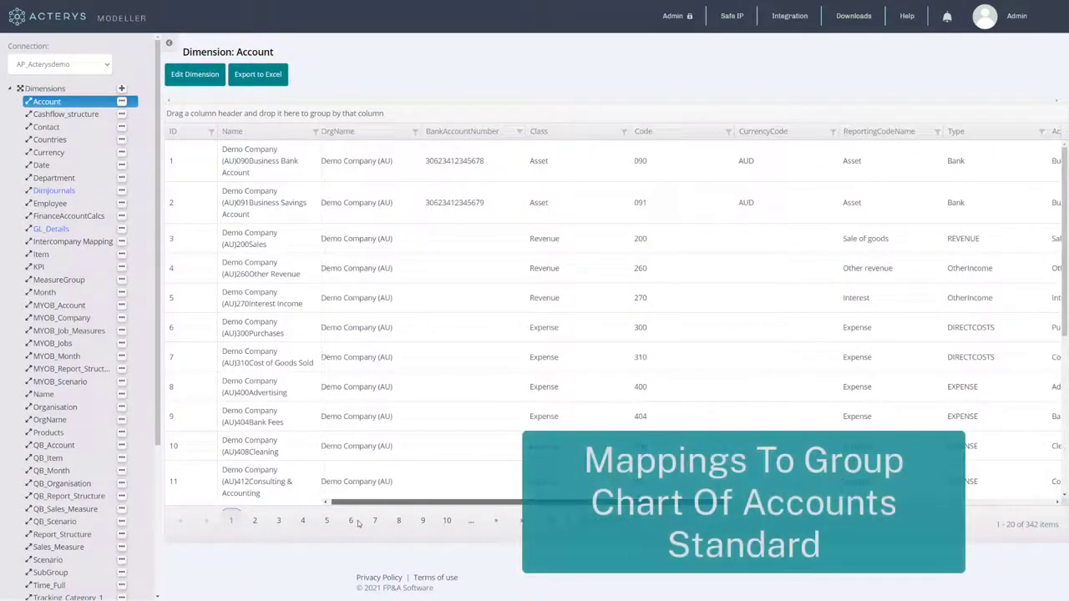
click(195, 73)
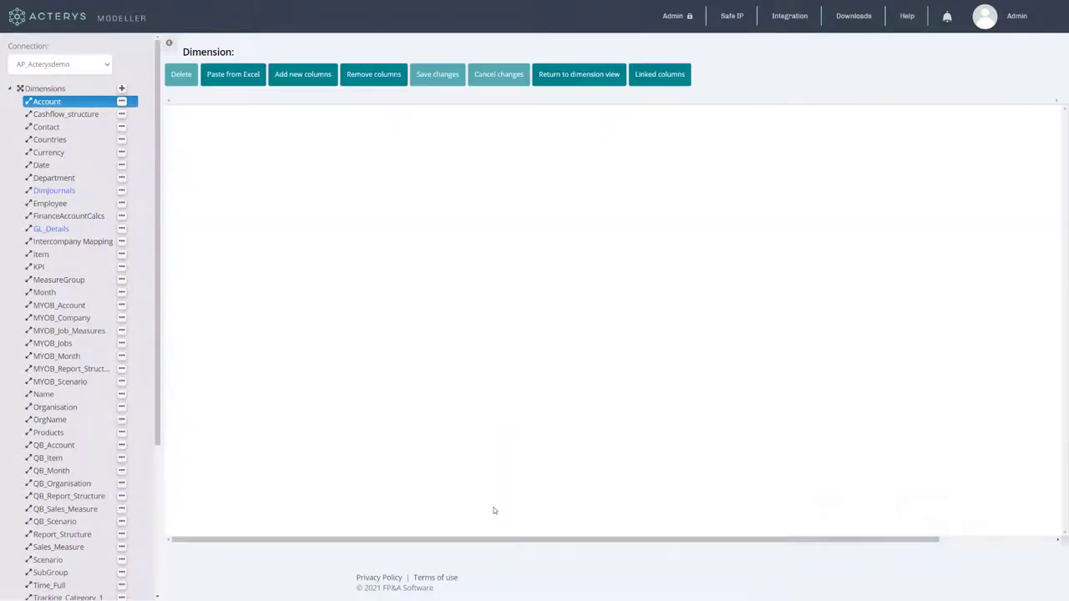
click(303, 74)
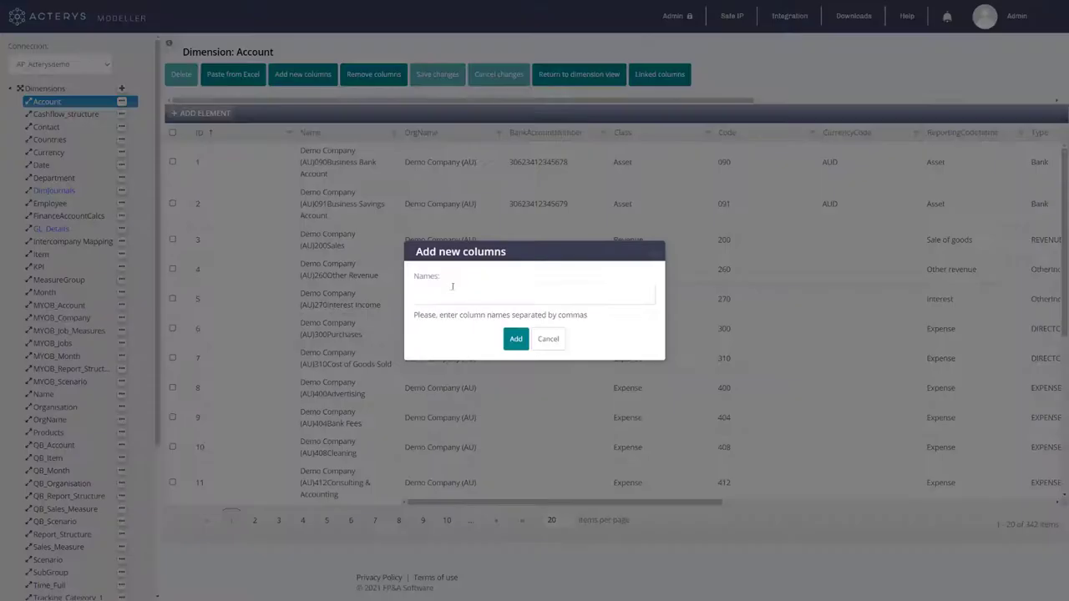
text(Map)
click(538, 373)
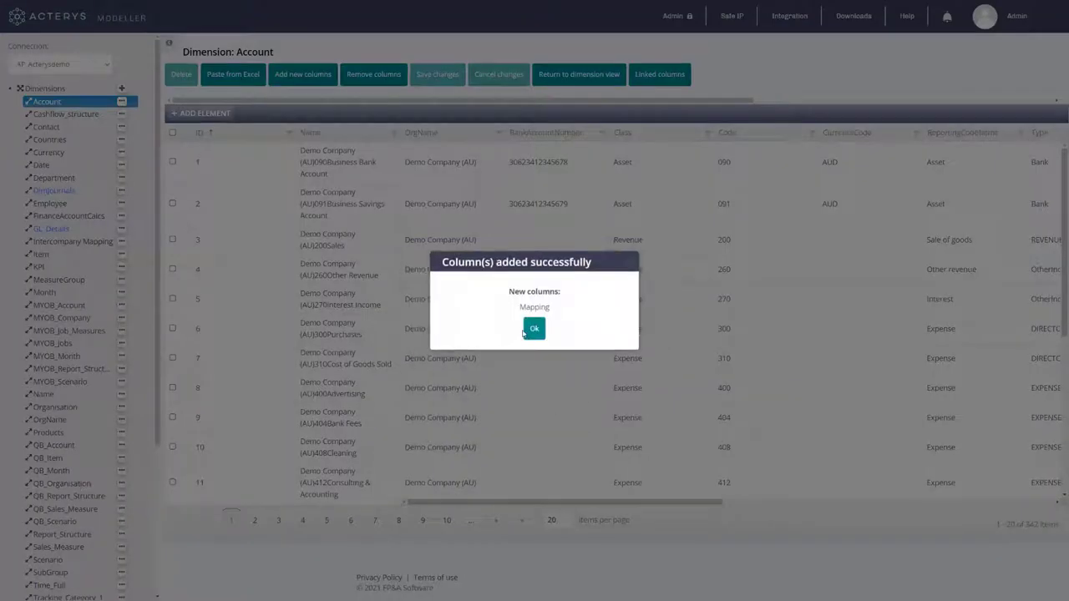
key(Return)
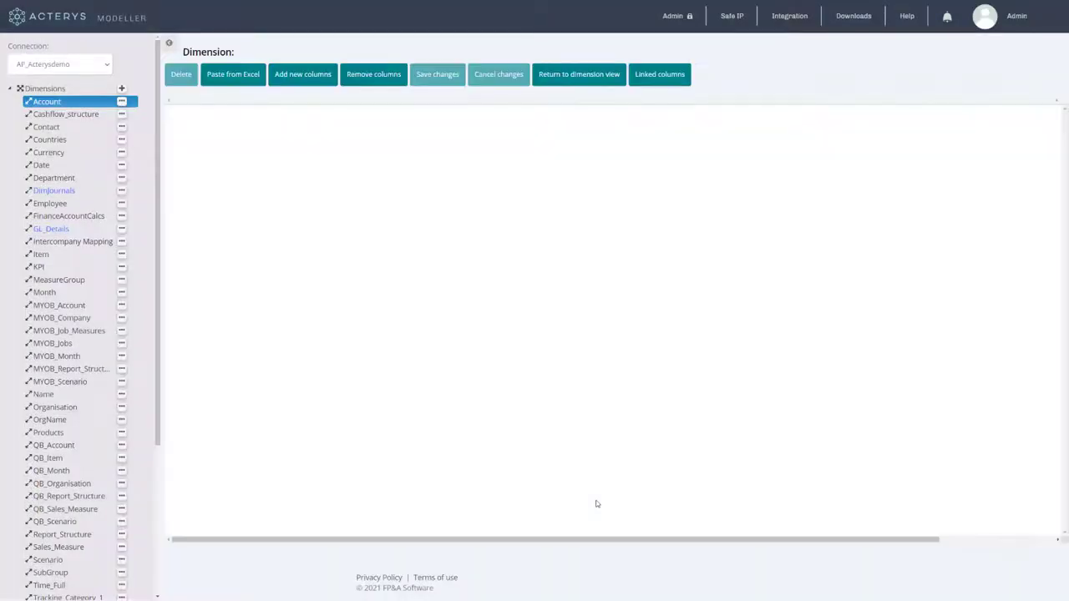
Create a dimension Mappinggroups with a name column and the entries Revenue, Direct Cost, Expenses, Assets and Liability.
click(121, 88)
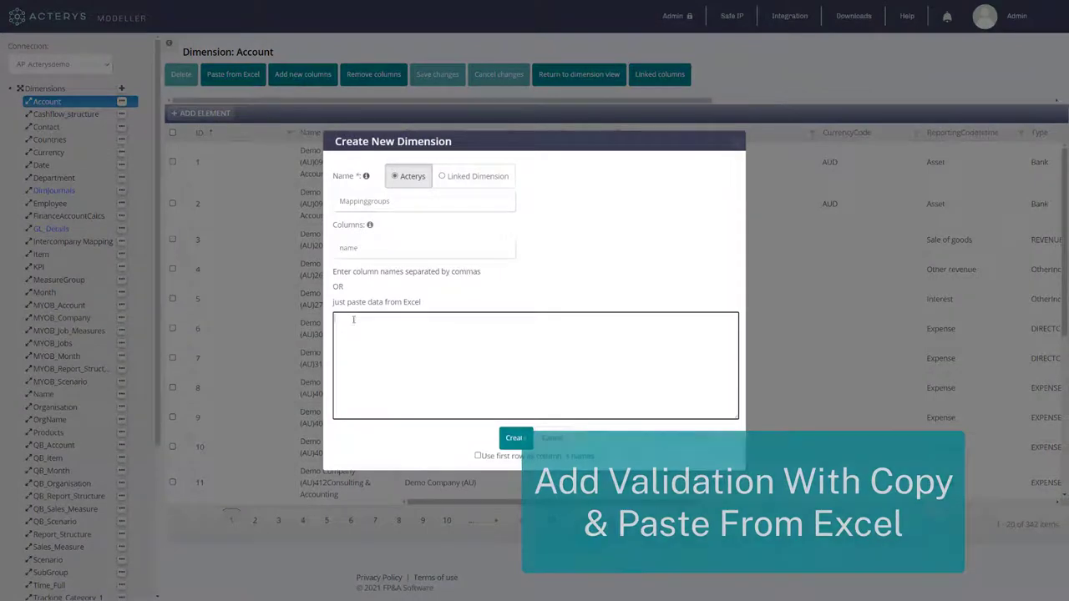
text(Revenue Direct Cost Expenses Assets Liability)
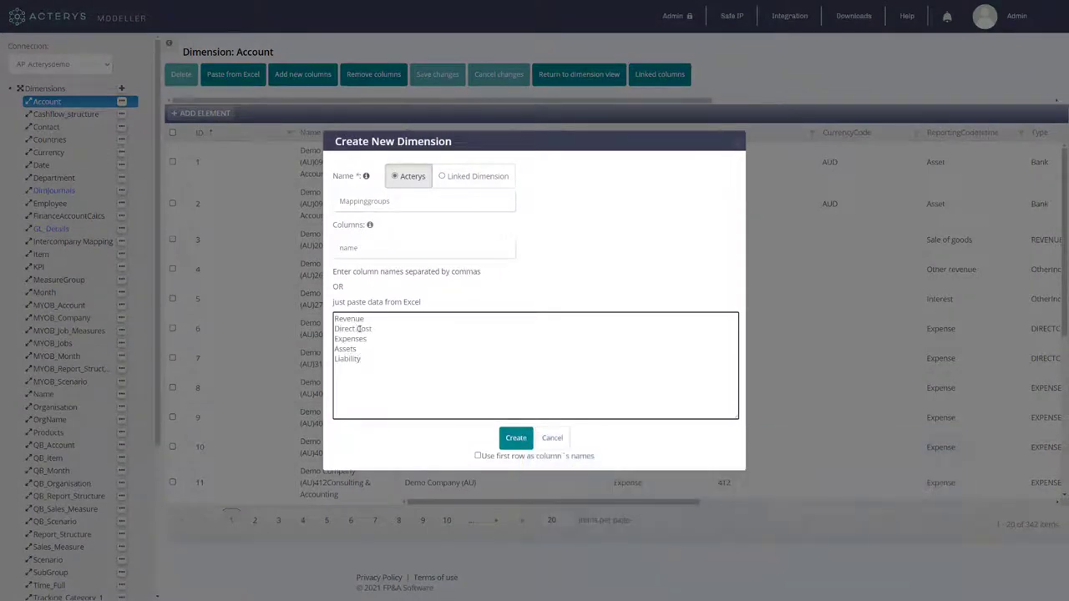
click(516, 440)
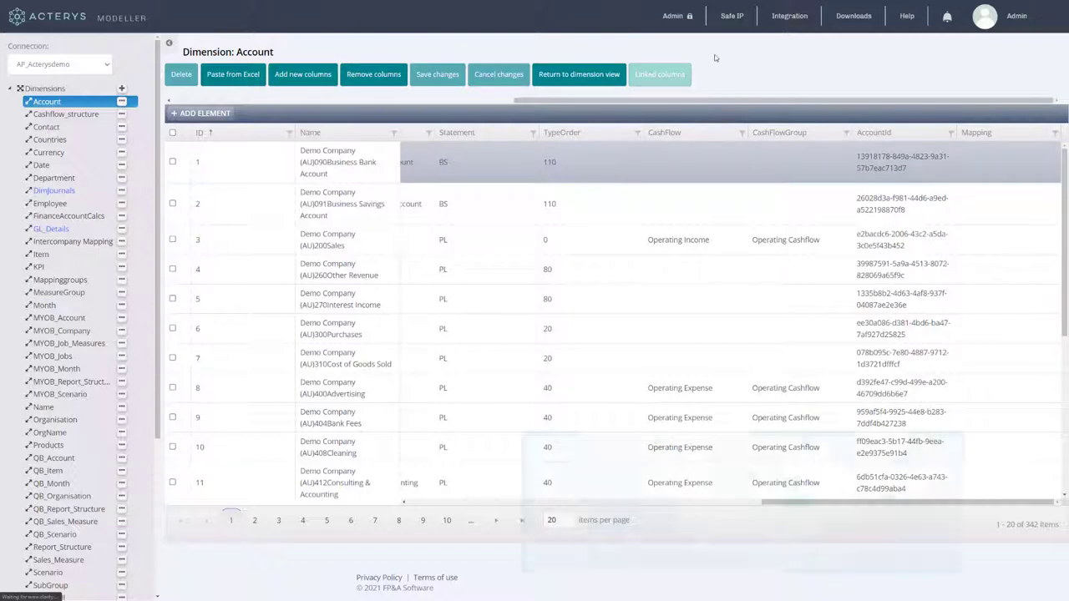
Add and save a linked-column record tying Account's Mapping column to the Name column of Mappinggroups.
click(659, 74)
click(275, 133)
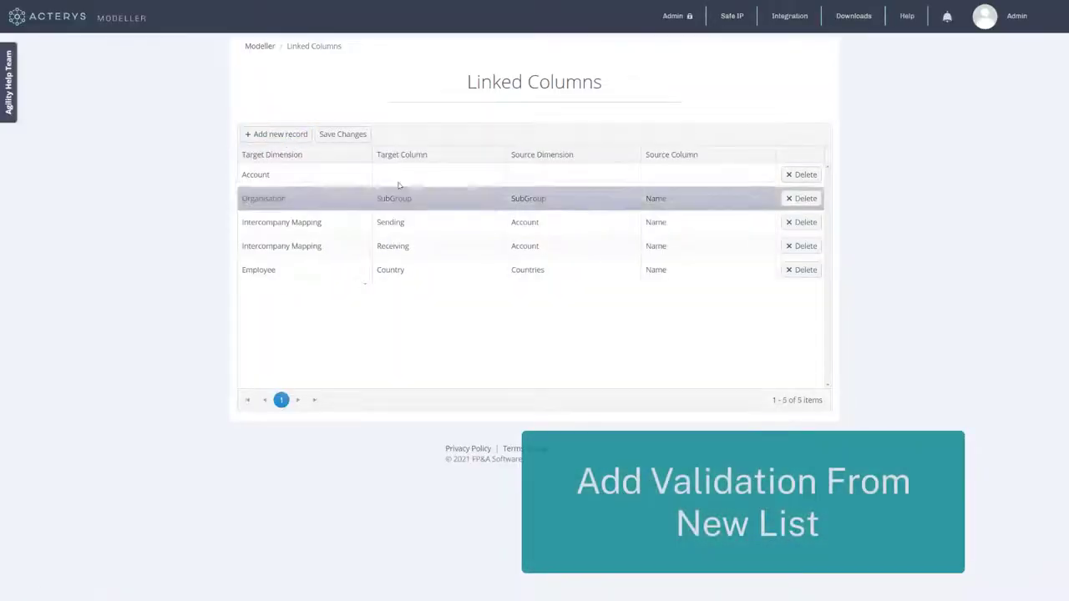
click(400, 174)
text(Mapping)
click(534, 175)
scroll(551, 250, down, 3)
click(549, 282)
click(342, 133)
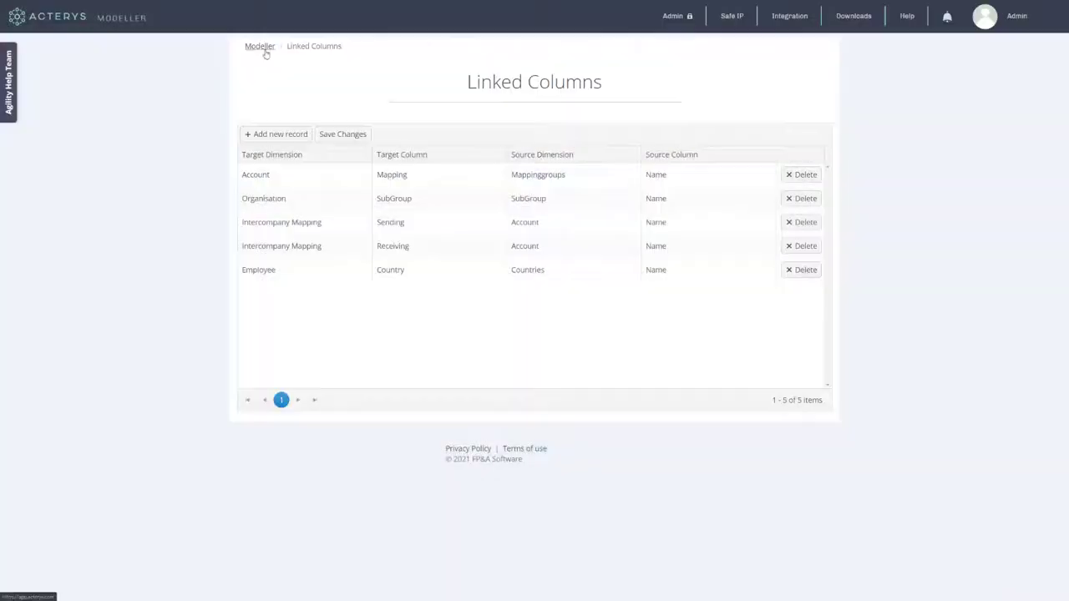
In the Account dimension, map the first two bank accounts to Assets and 200Sales to Revenue, and save the changes.
click(259, 46)
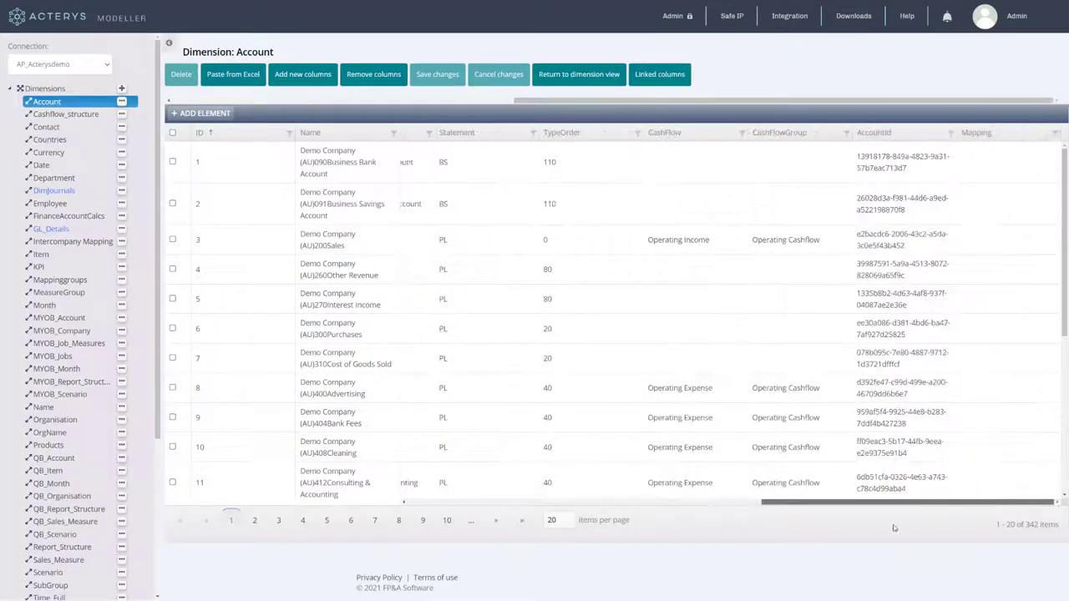
click(996, 165)
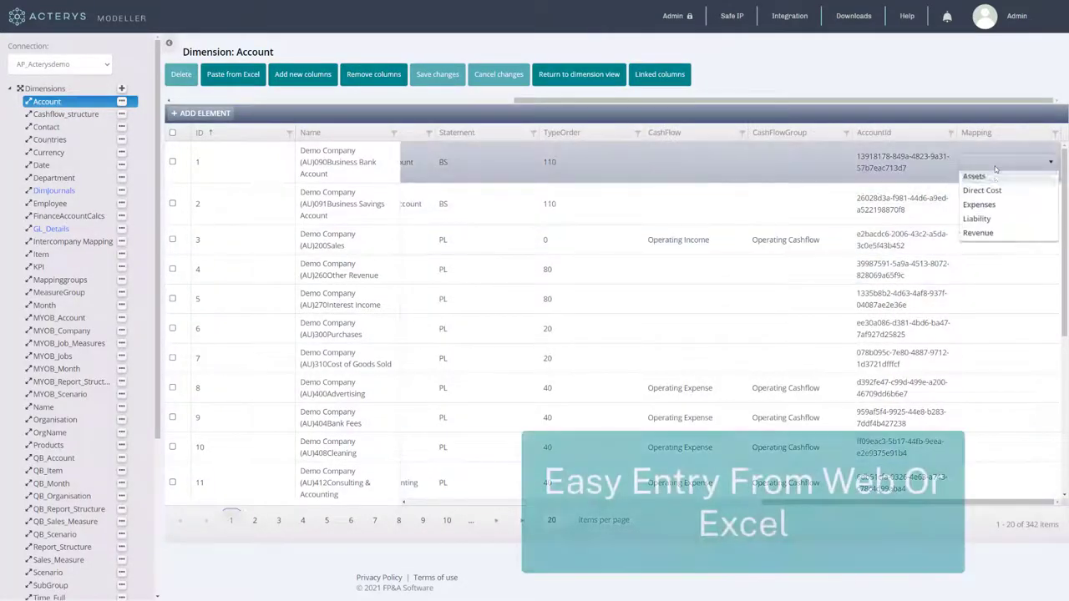
click(999, 174)
click(998, 198)
click(999, 199)
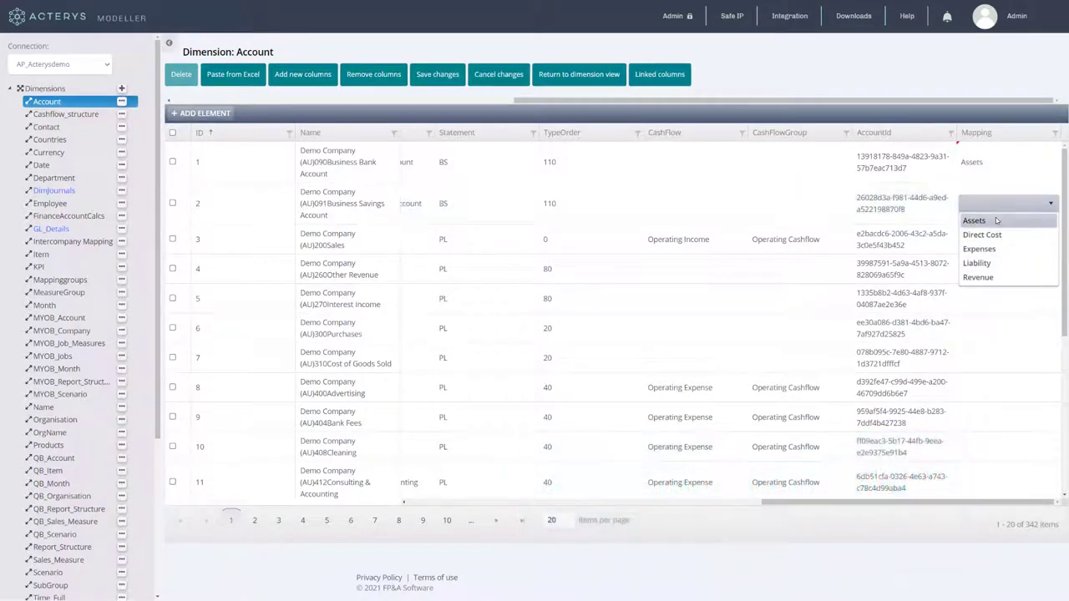
click(997, 220)
click(996, 234)
click(998, 237)
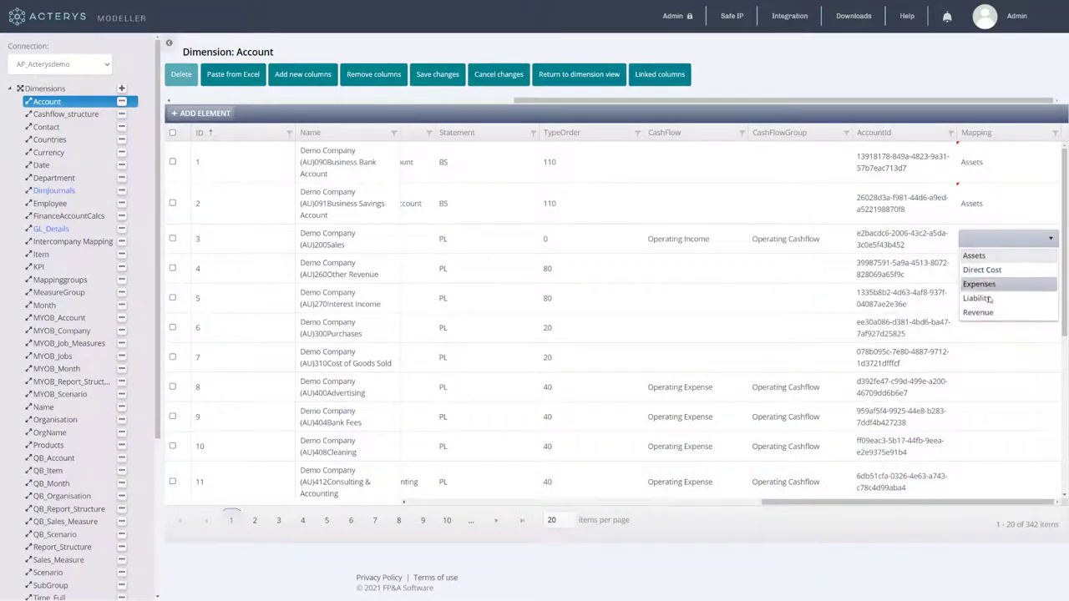
click(981, 306)
click(445, 77)
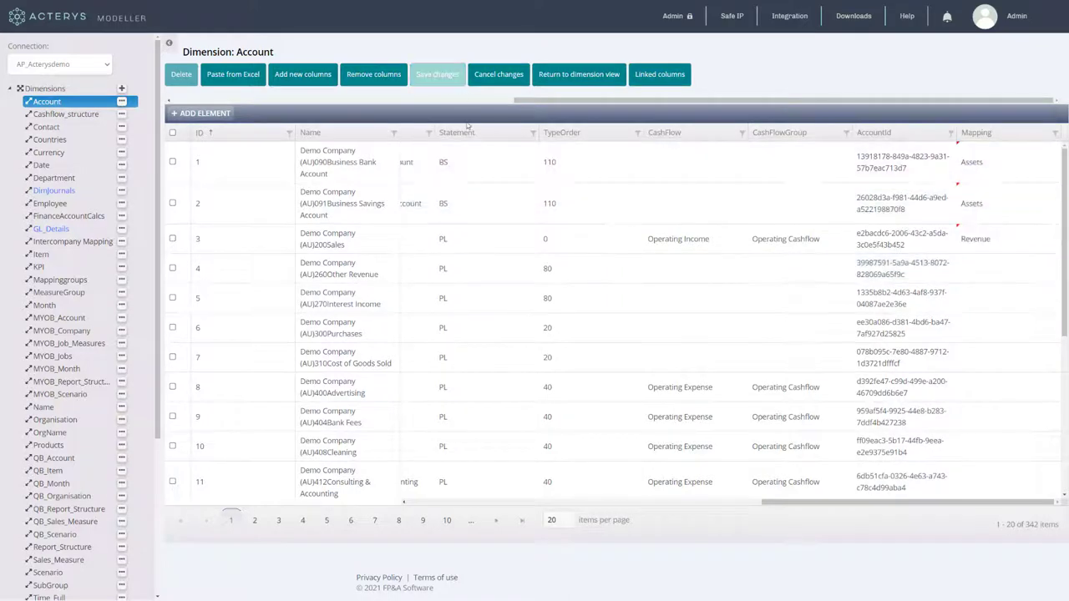
Add a new element named Budget 22 to the Scenario dimension and save it.
click(67, 558)
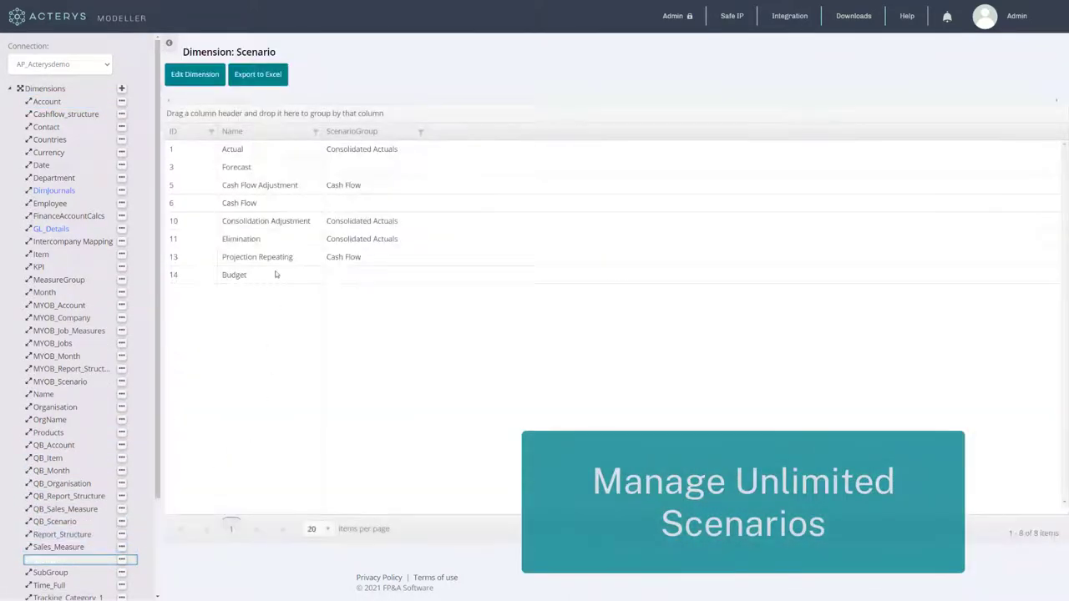
click(200, 75)
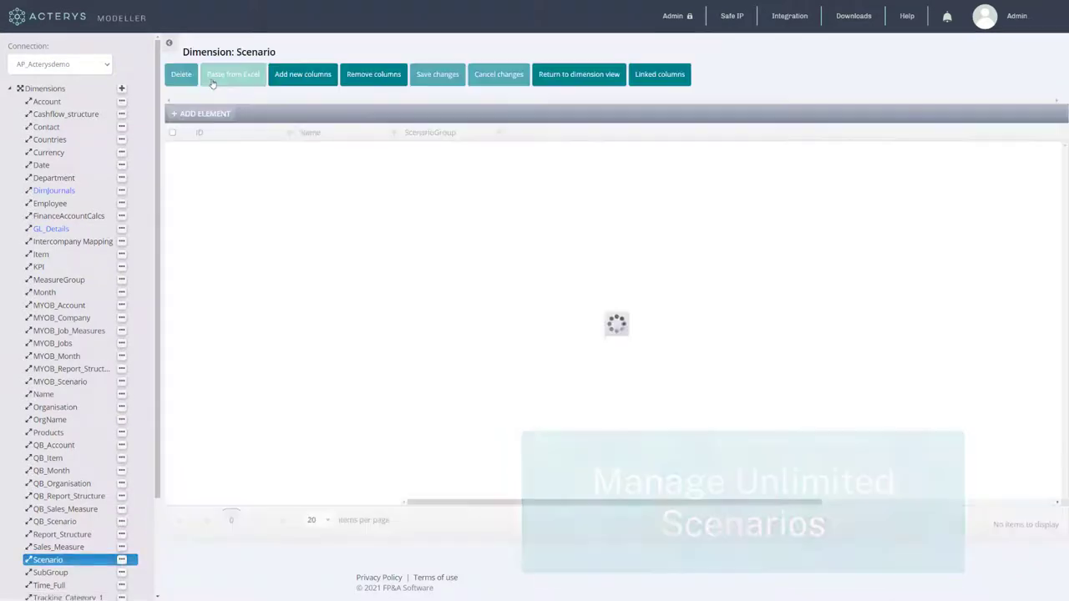
click(213, 112)
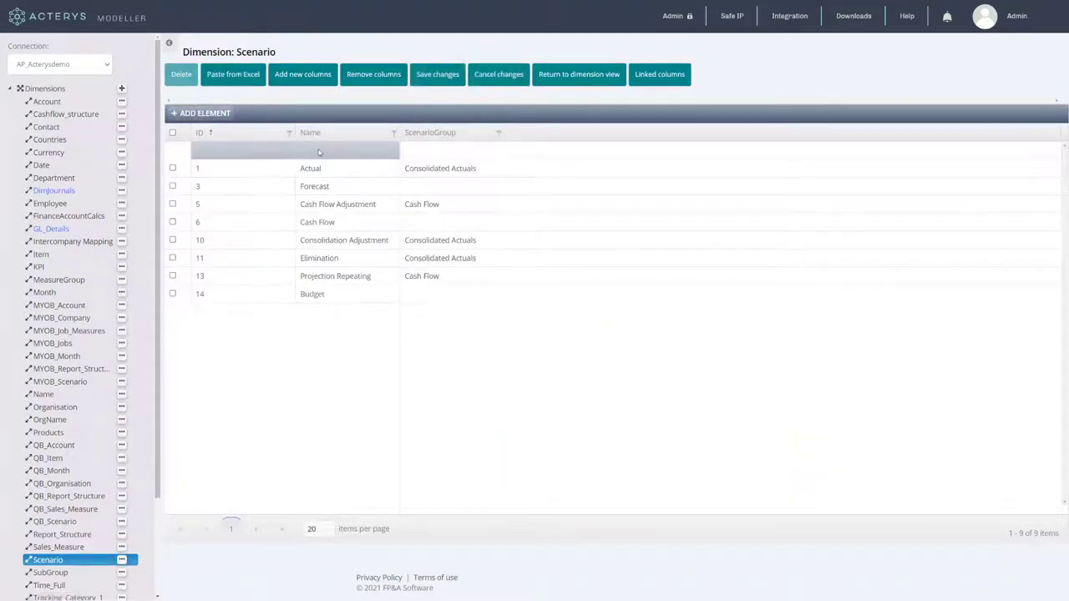
text(Budget)
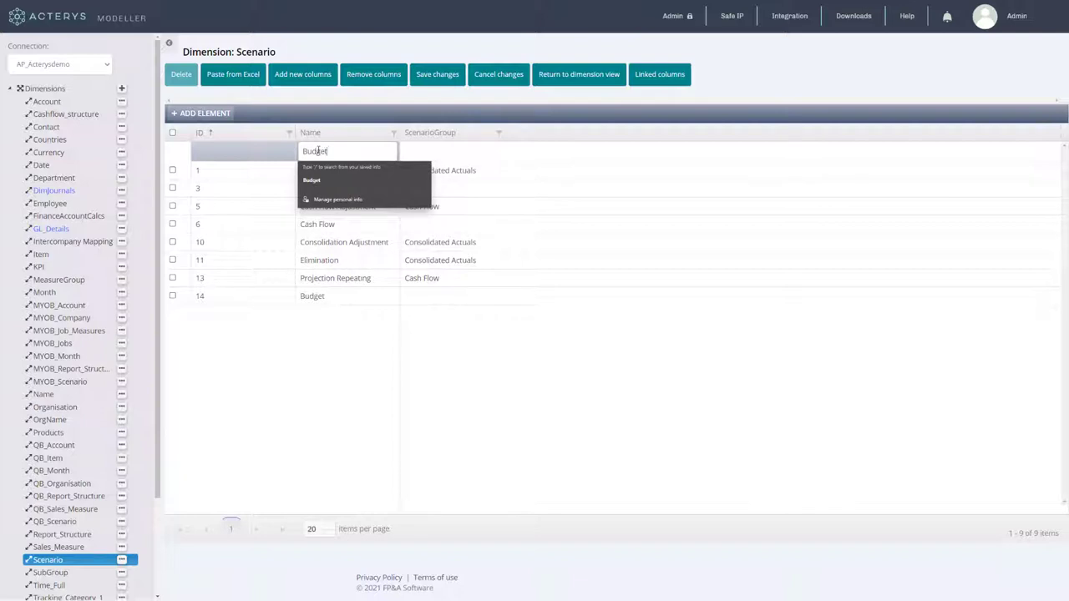
text( 22)
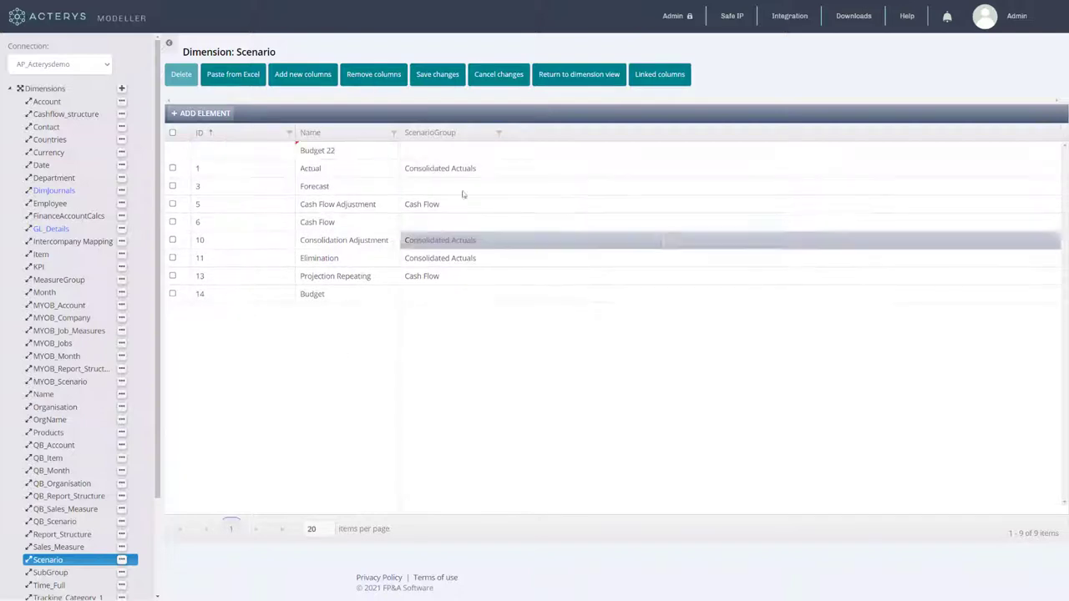
click(441, 77)
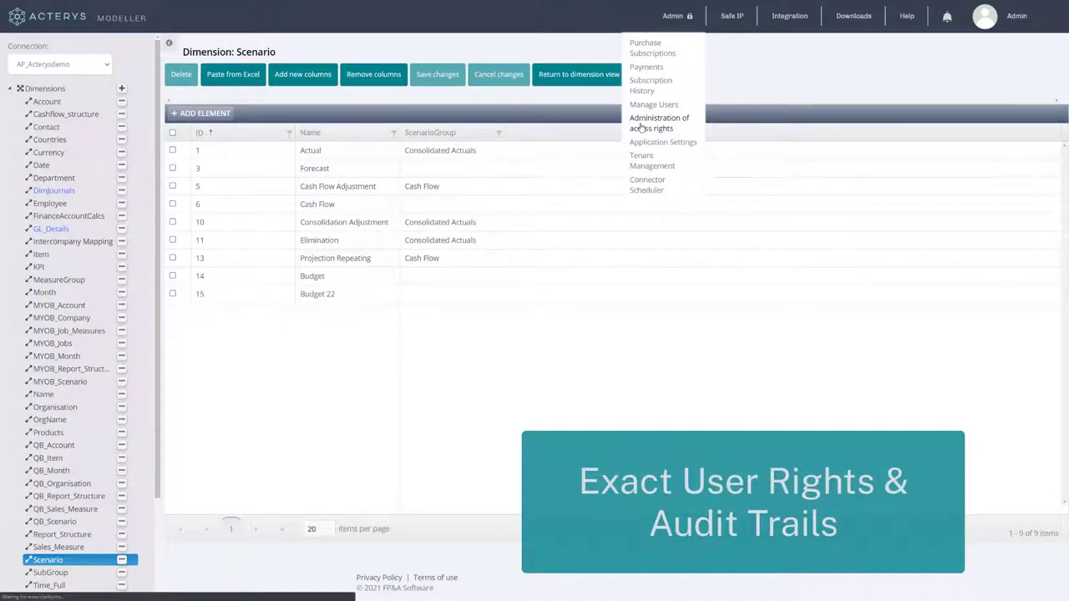
Start a new access rights rule for the Scenario dimension with Write access for ALL users.
click(650, 126)
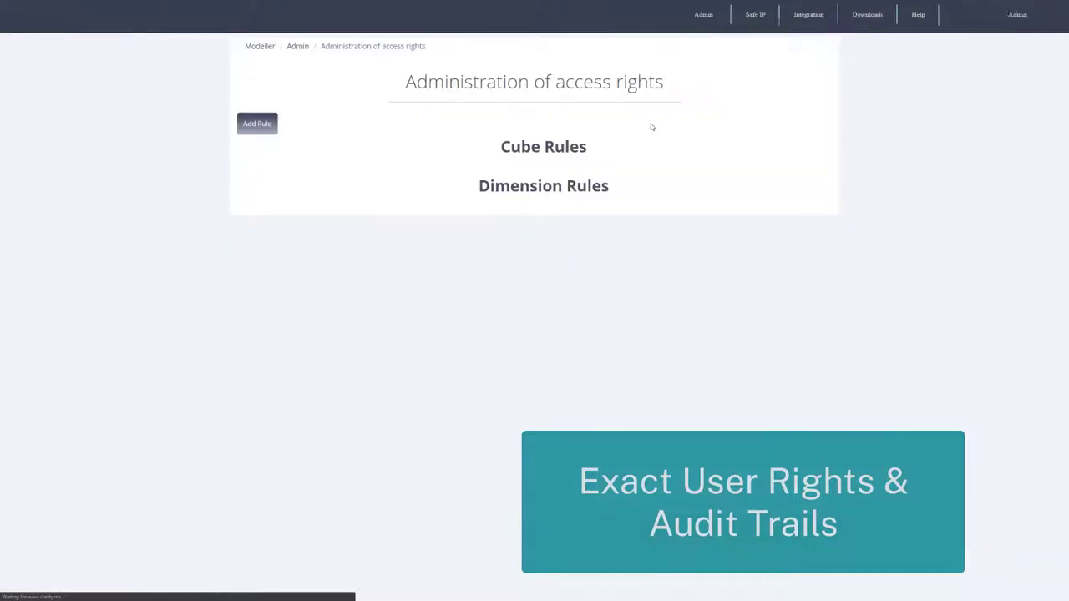
click(265, 126)
click(406, 127)
click(409, 158)
click(348, 182)
scroll(317, 334, down, 5)
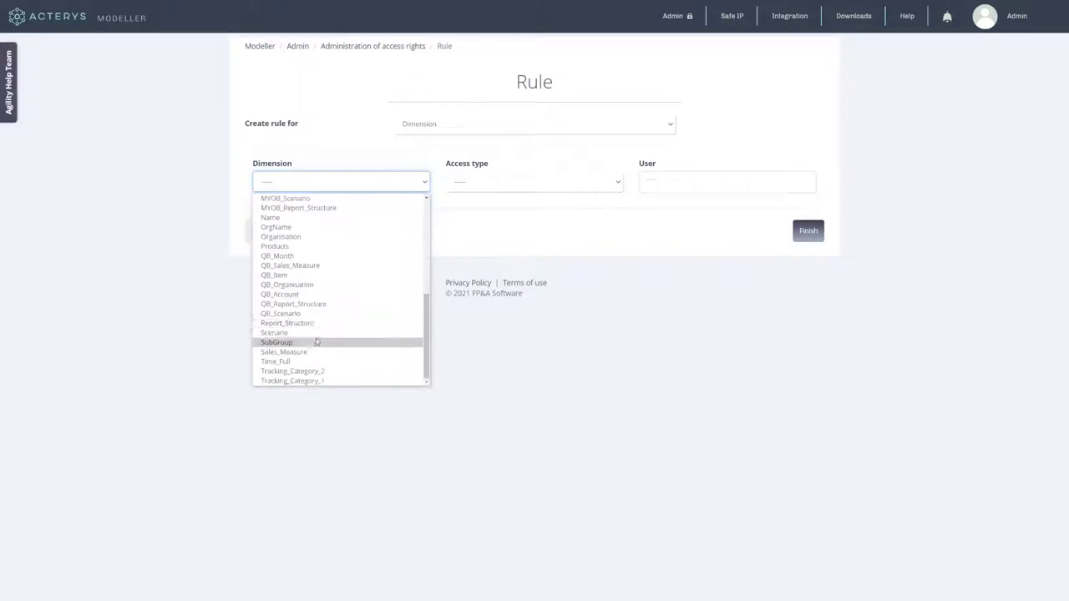
click(284, 332)
click(490, 184)
click(482, 227)
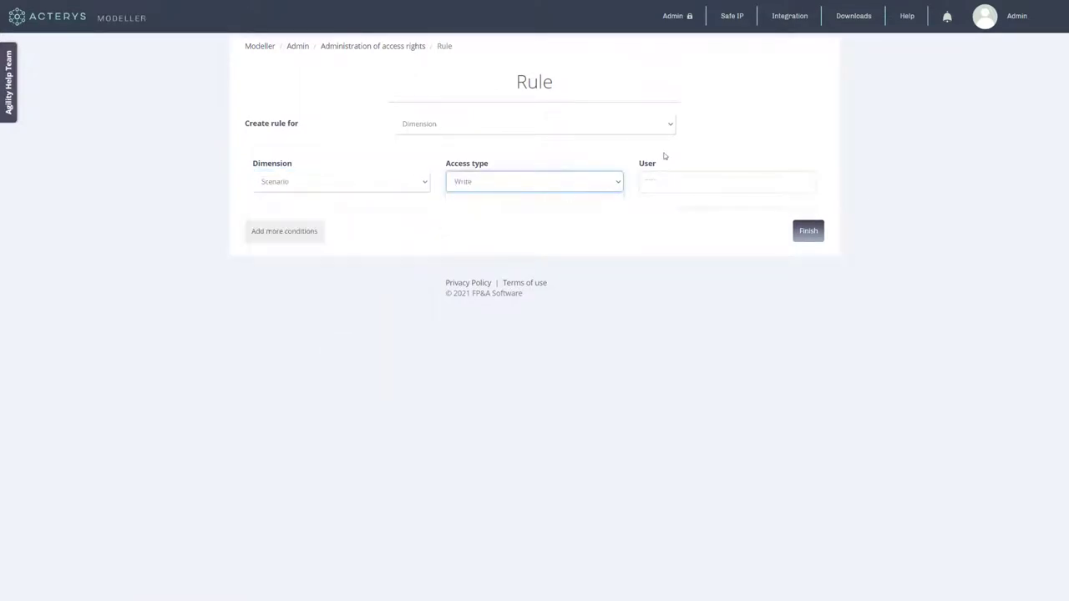
click(665, 181)
click(655, 200)
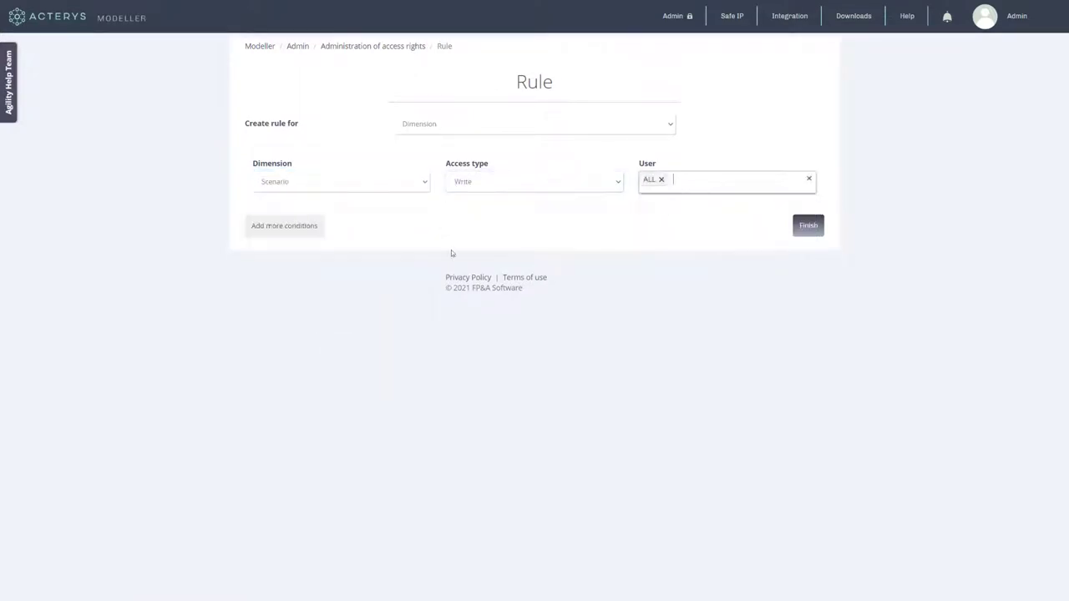
Add the condition Name Equal Budget 22 to the access rule and finish the rule.
click(299, 226)
click(324, 271)
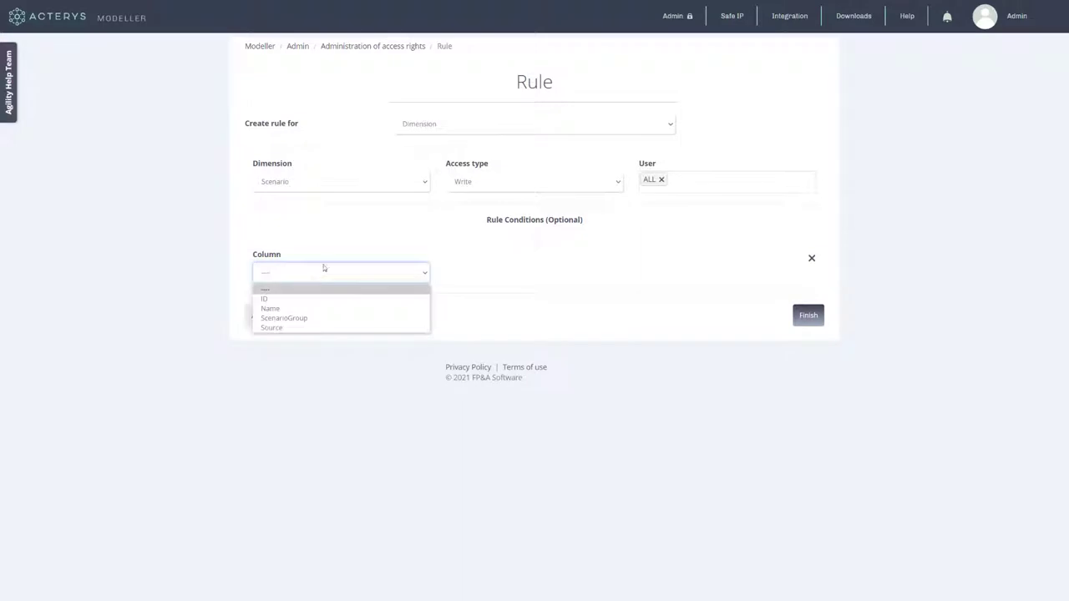
click(312, 309)
click(465, 274)
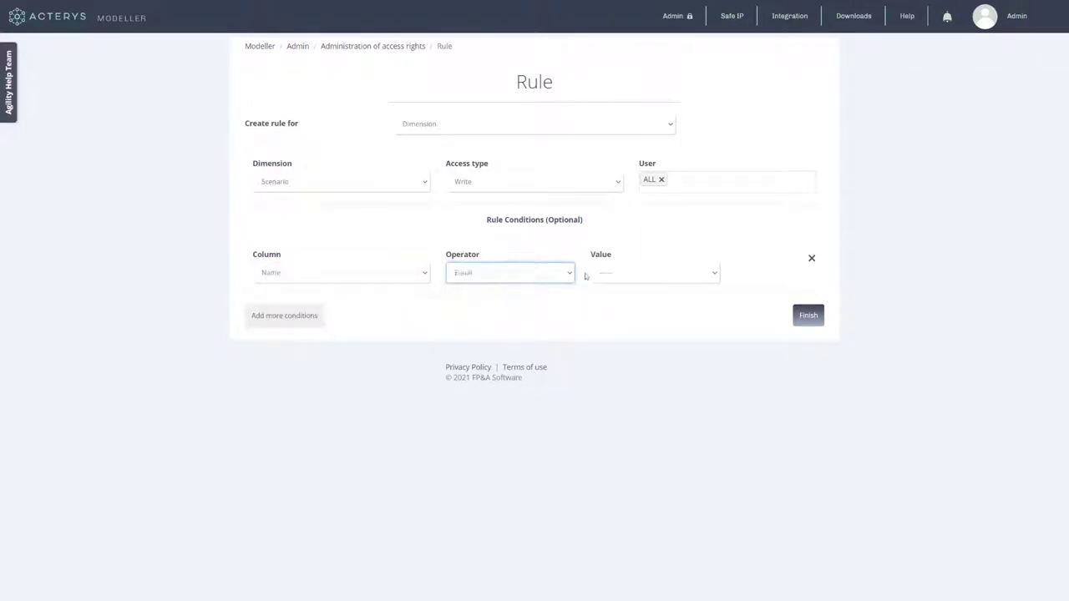
click(610, 274)
click(620, 323)
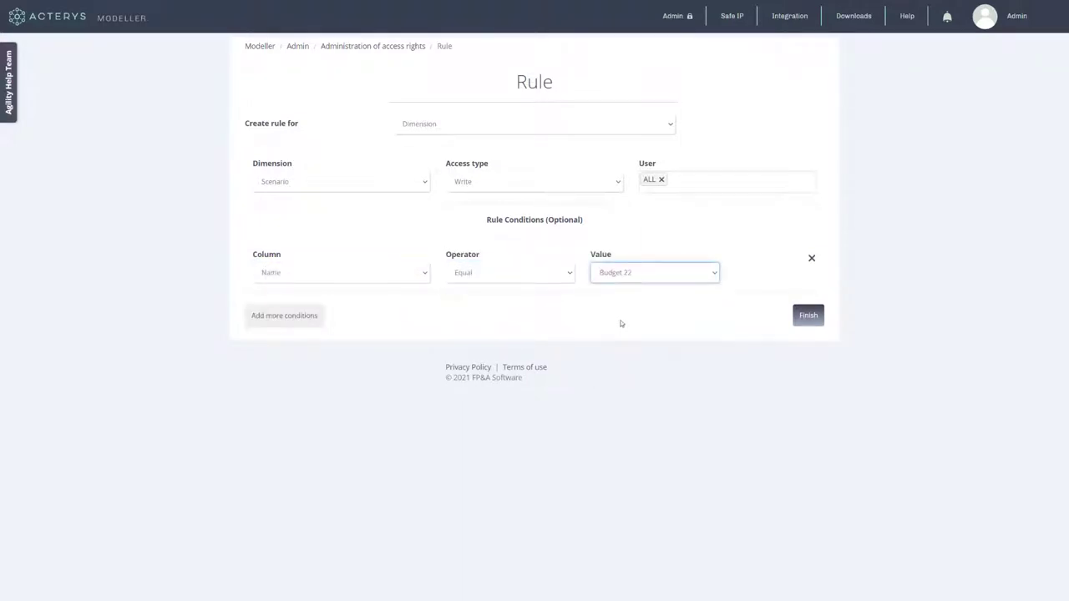
click(812, 322)
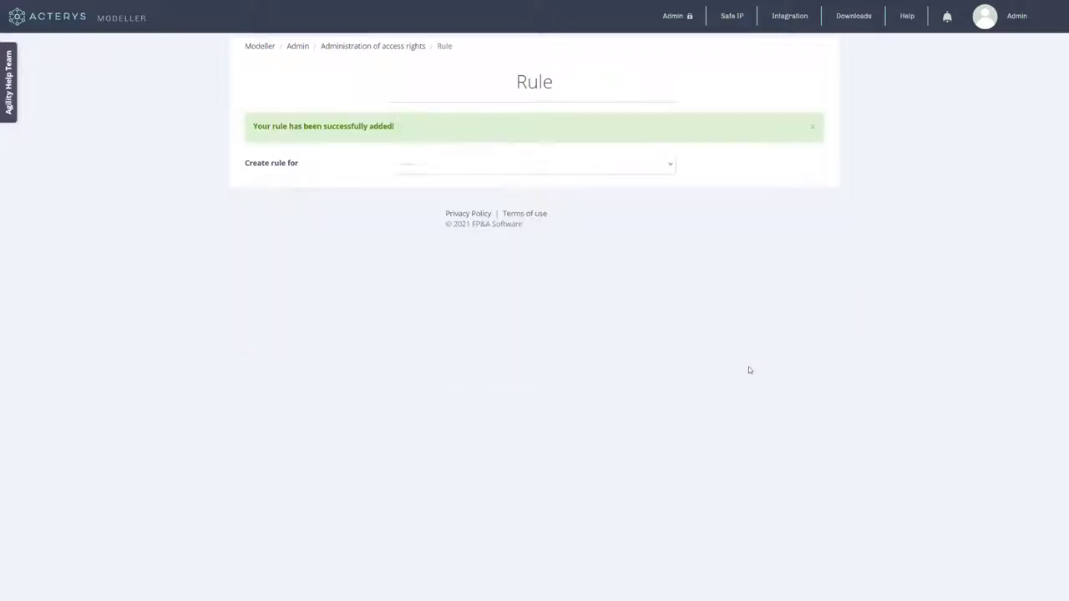
Switch to the Power BI report's Overview page and drill through from the Demo Company (UK) revenue bar to its transaction details.
click(122, 11)
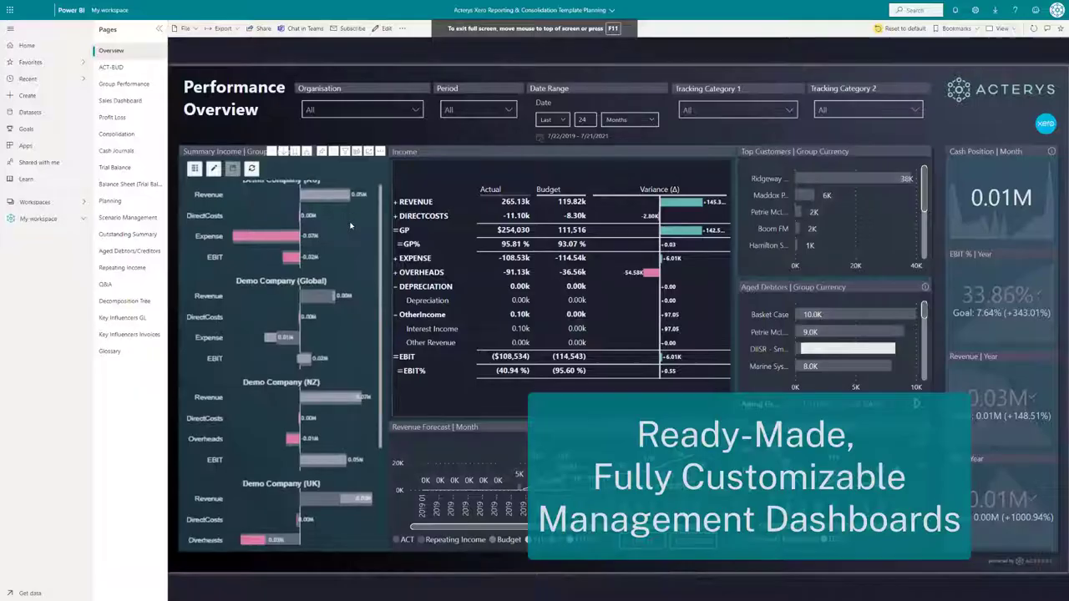
scroll(349, 223, down, 2)
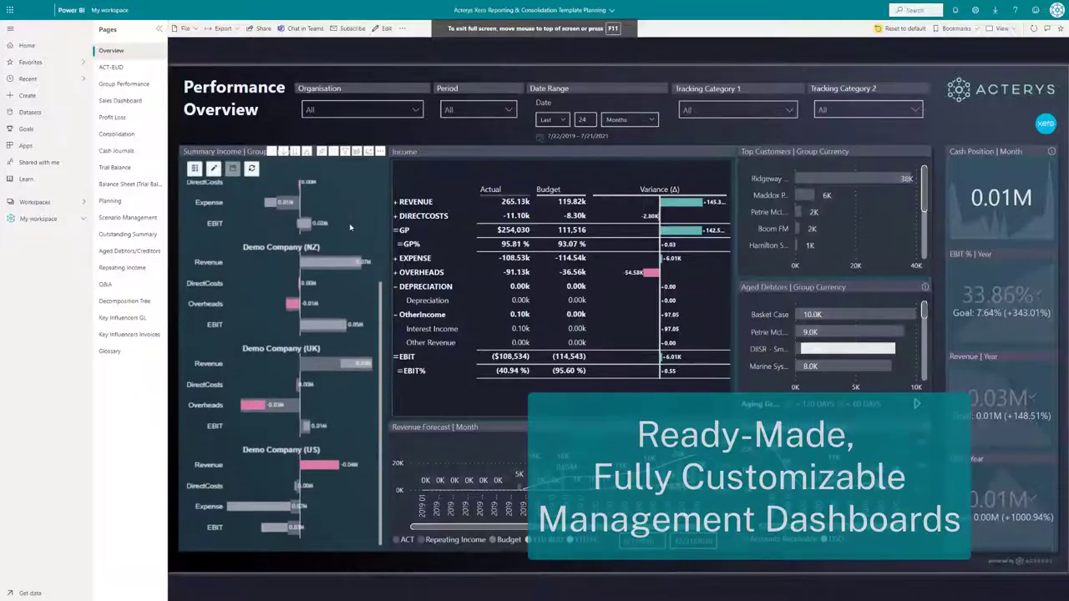
scroll(349, 223, up, 2)
right_click(337, 425)
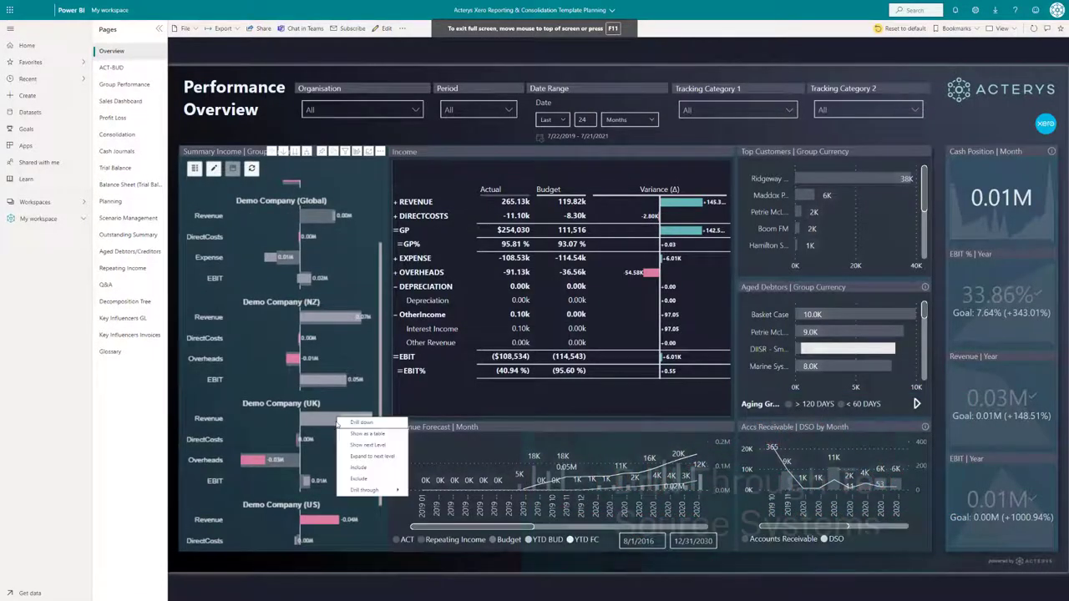
mouse_move(364, 490)
click(427, 492)
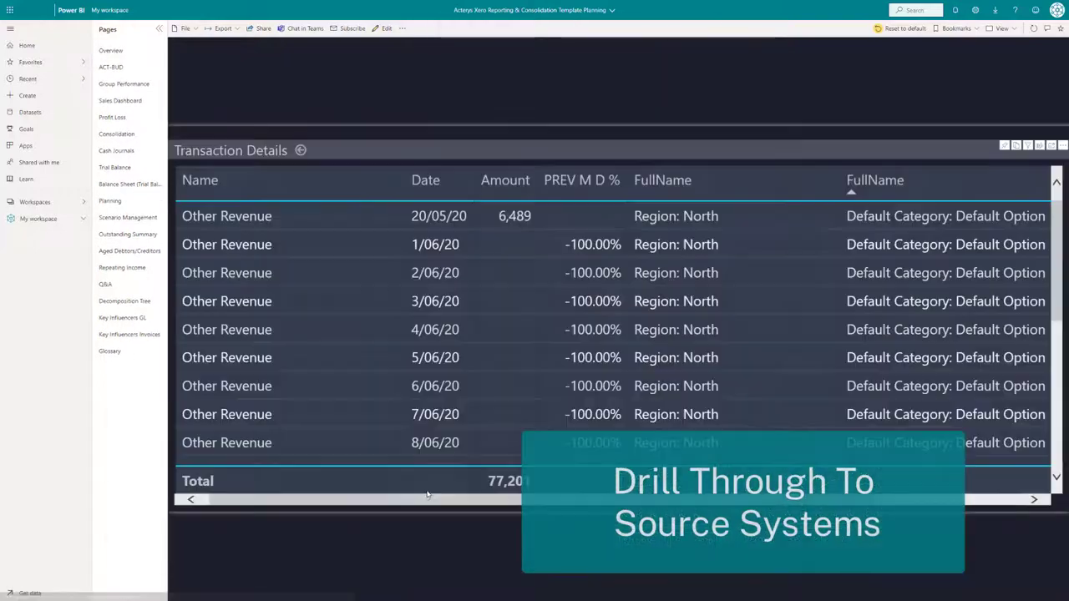
Examine the Reference and Transaction Link columns, follow a transaction link to its source, and return to the Overview page.
drag(314, 503, 576, 524)
click(993, 219)
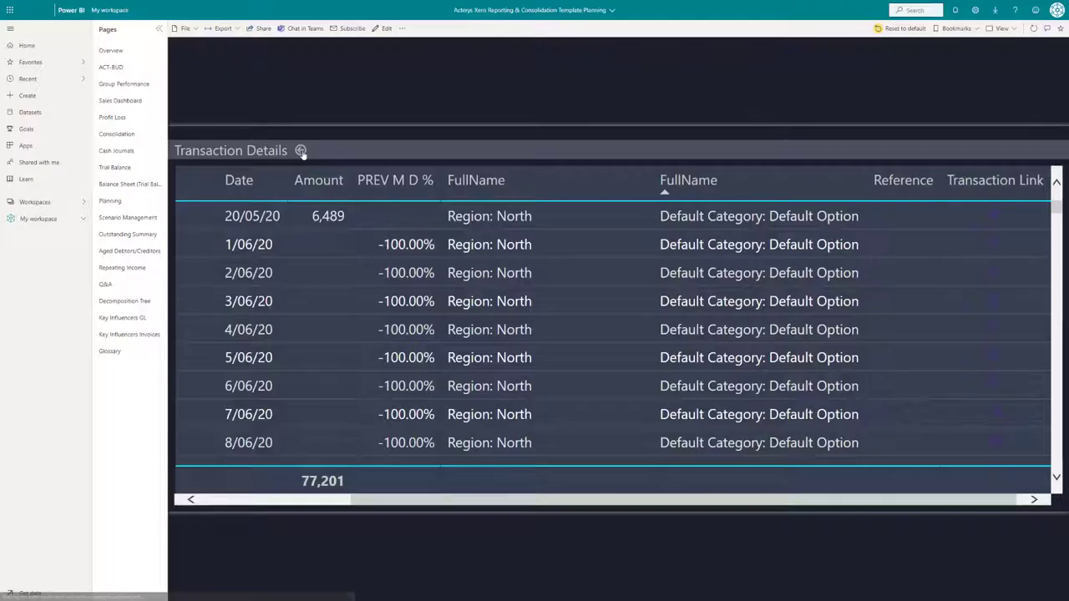
click(301, 151)
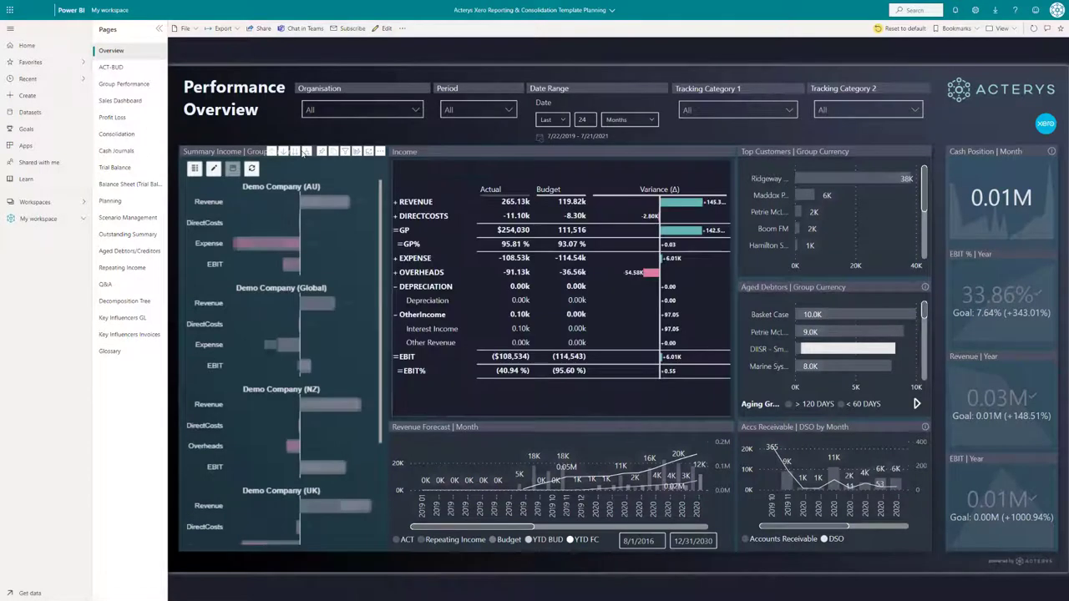
View the Sales Dashboard page and the Planning page of the report.
click(135, 101)
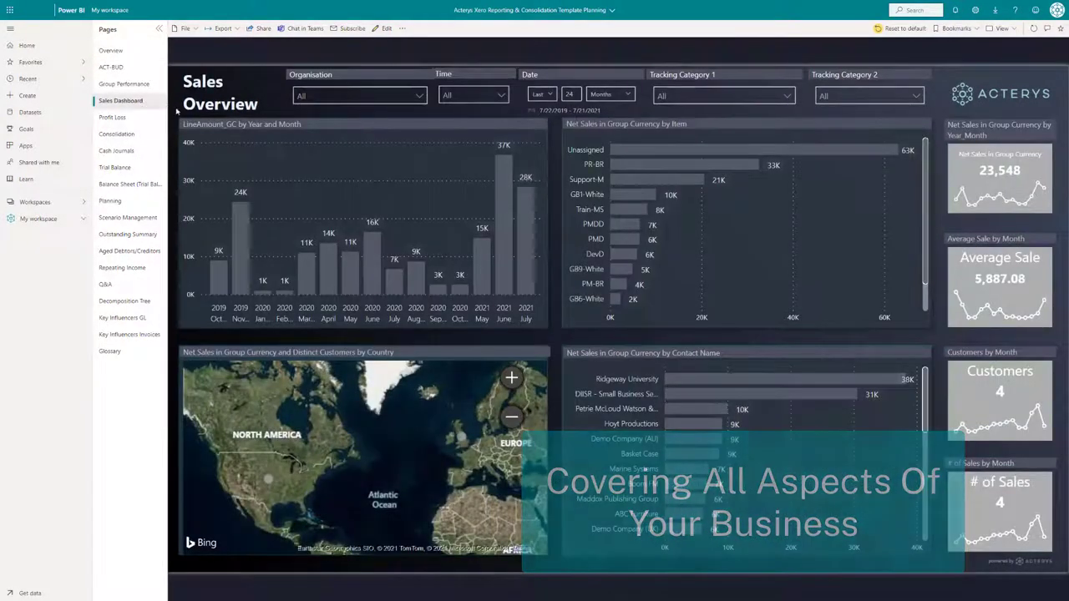
click(119, 203)
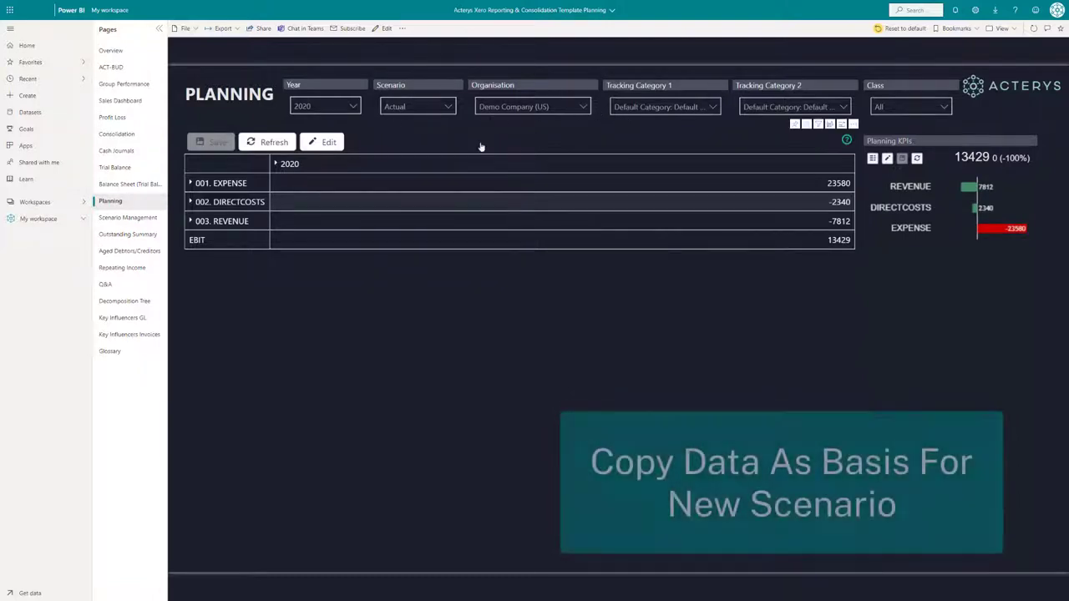
On the Scenario Management page, choose the Finance cube as the basis for copying data.
click(128, 218)
click(401, 148)
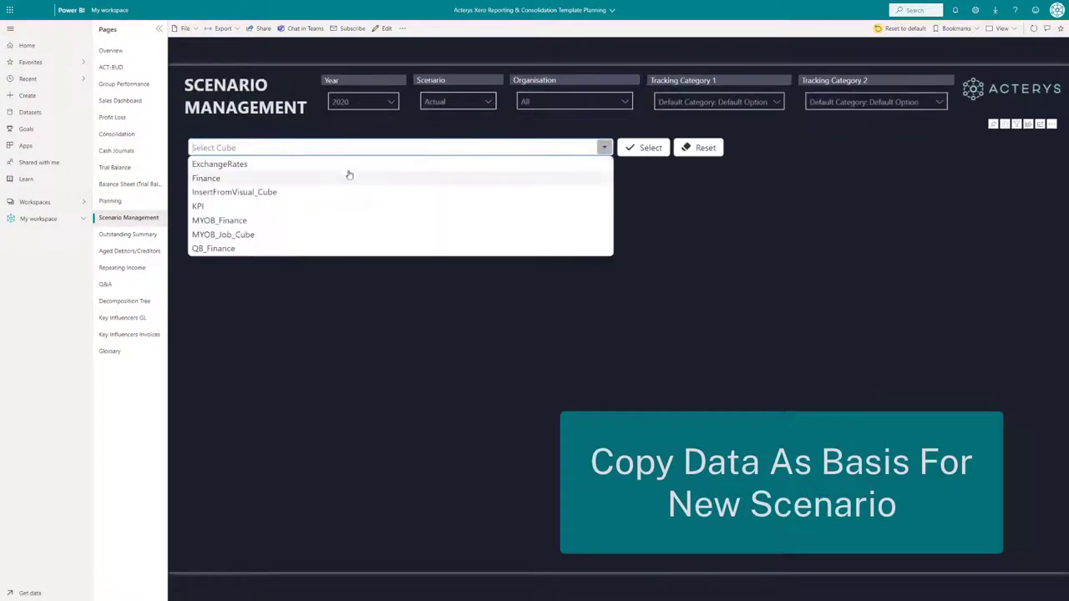
click(467, 175)
click(638, 150)
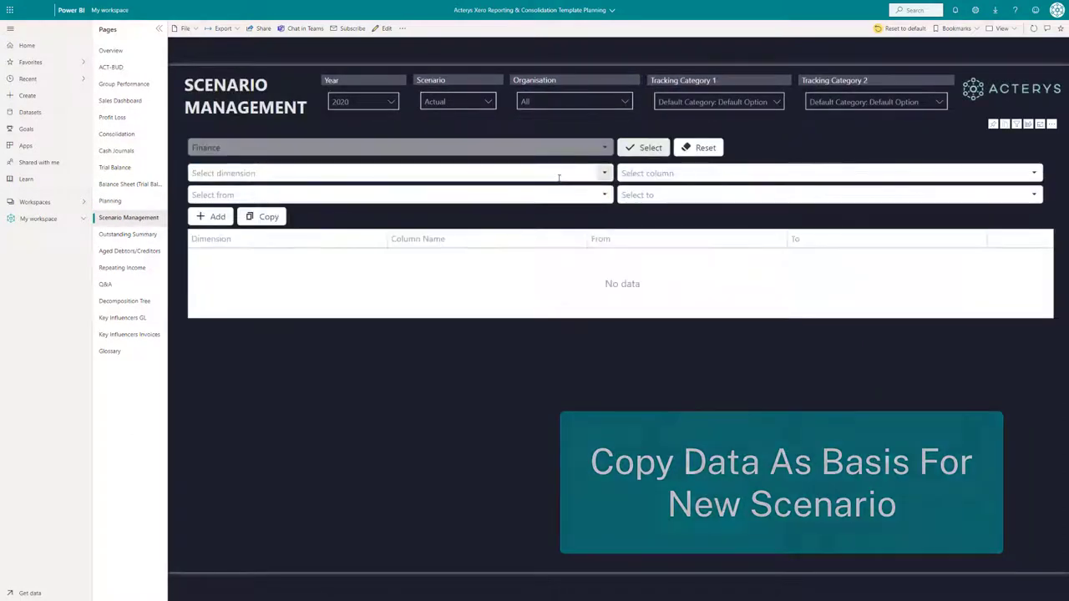
Add a copy mapping for the Scenario dimension's Name column from Actual to Budget.
click(538, 175)
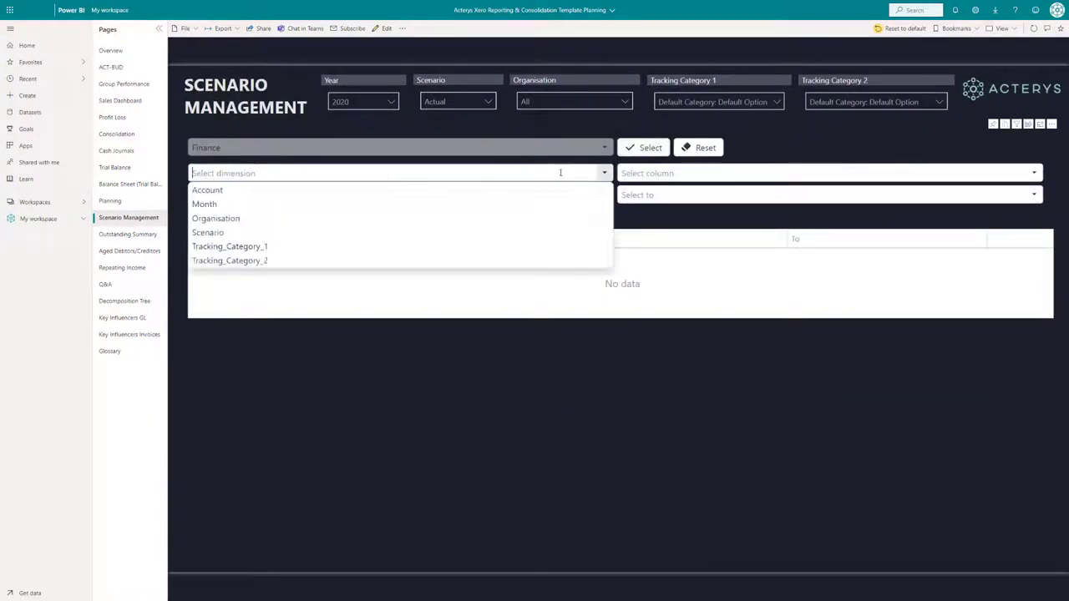
click(446, 230)
click(665, 173)
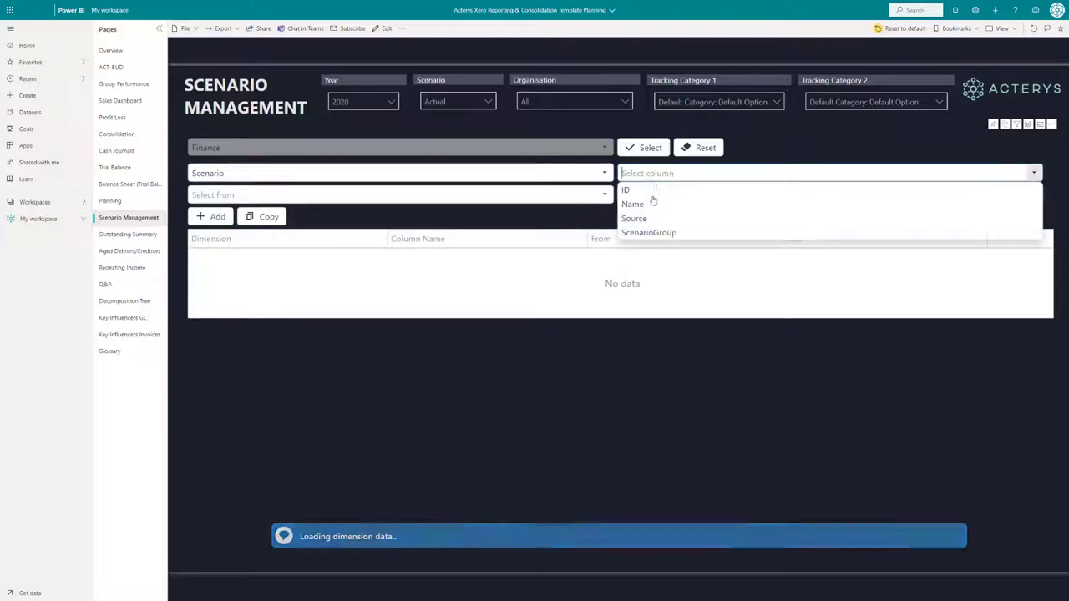
click(640, 202)
click(513, 195)
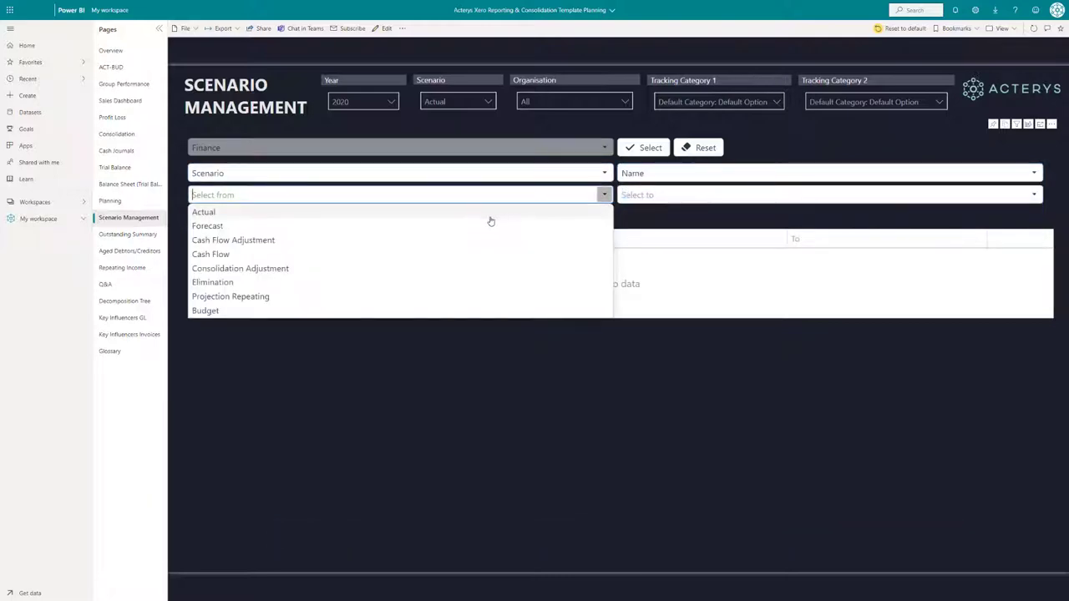
click(501, 212)
click(653, 195)
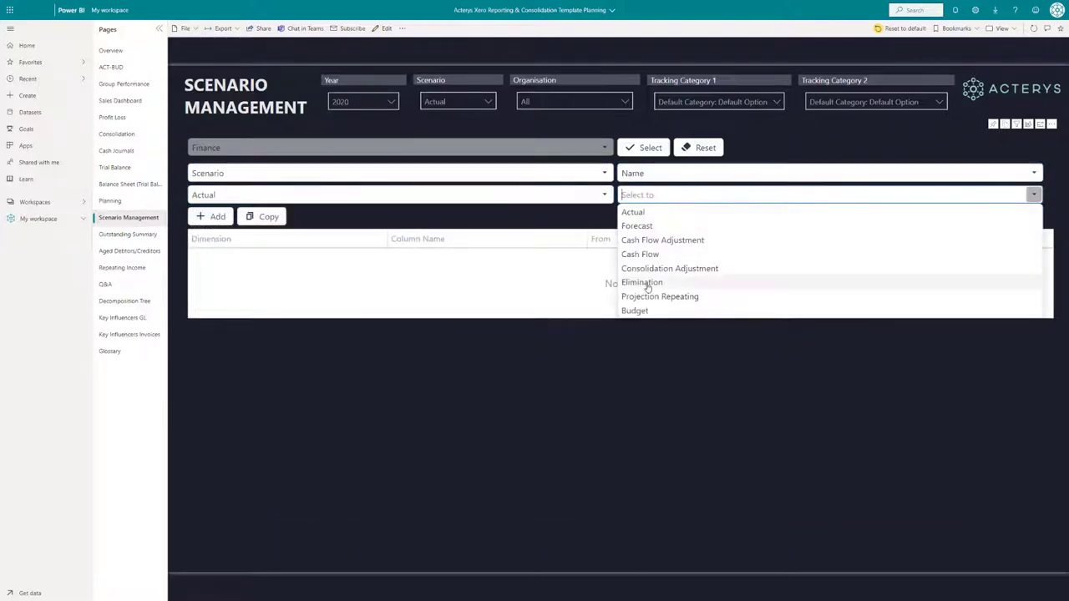
click(639, 310)
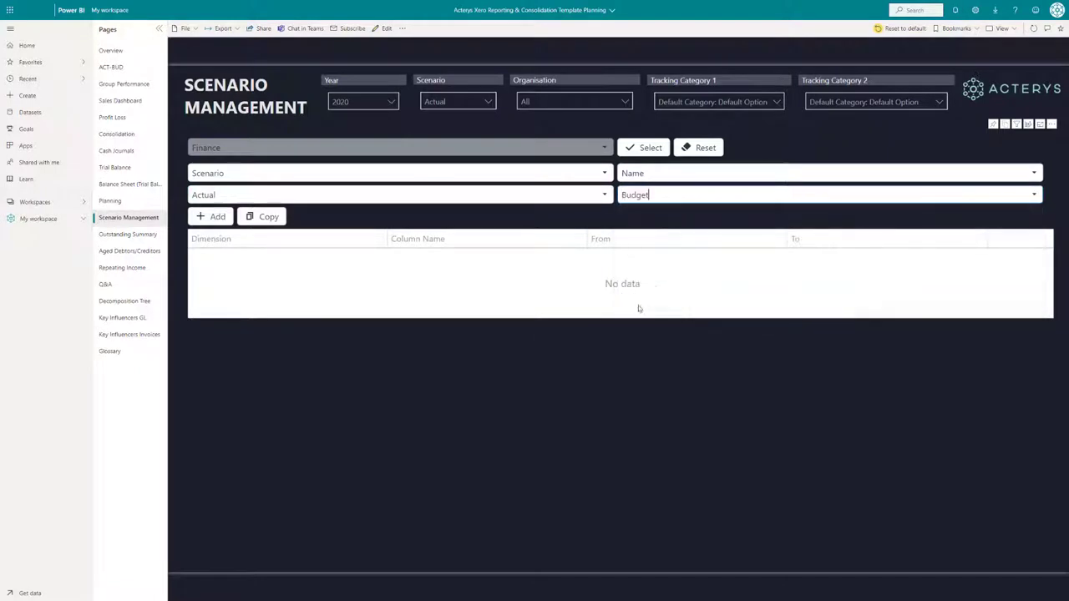
click(211, 216)
Add a copy mapping for the Month dimension's Year column from 2021 to 2022, and copy the cube data.
click(251, 173)
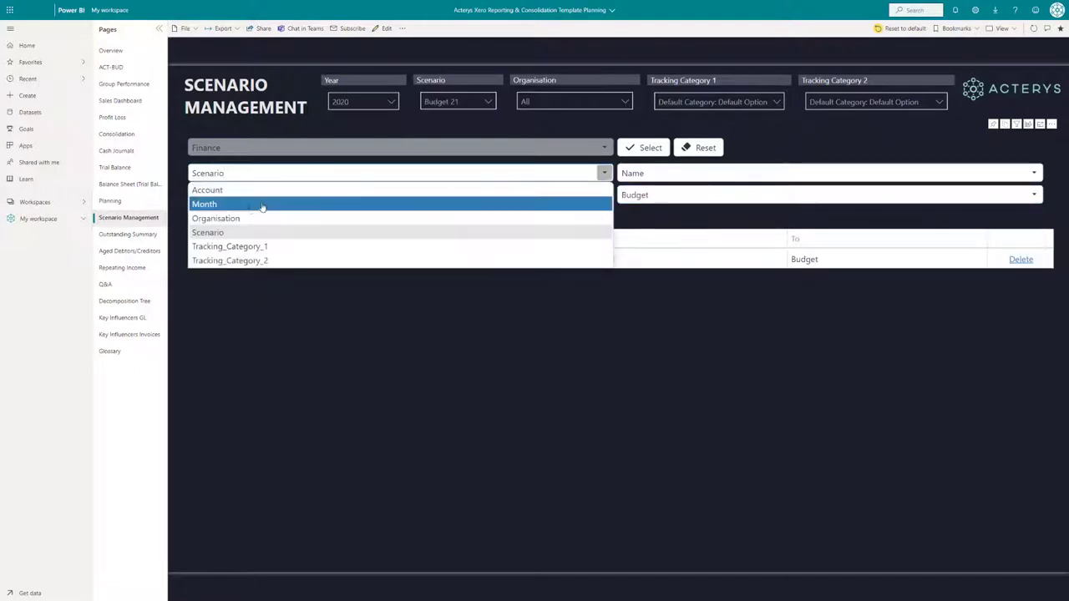
click(213, 204)
click(641, 178)
click(652, 286)
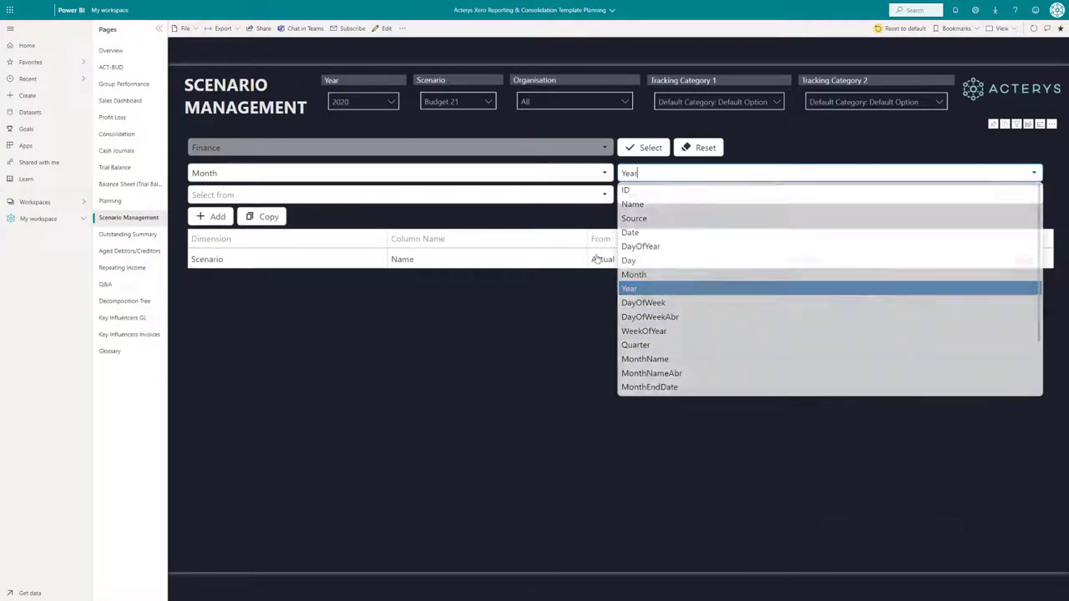
click(603, 196)
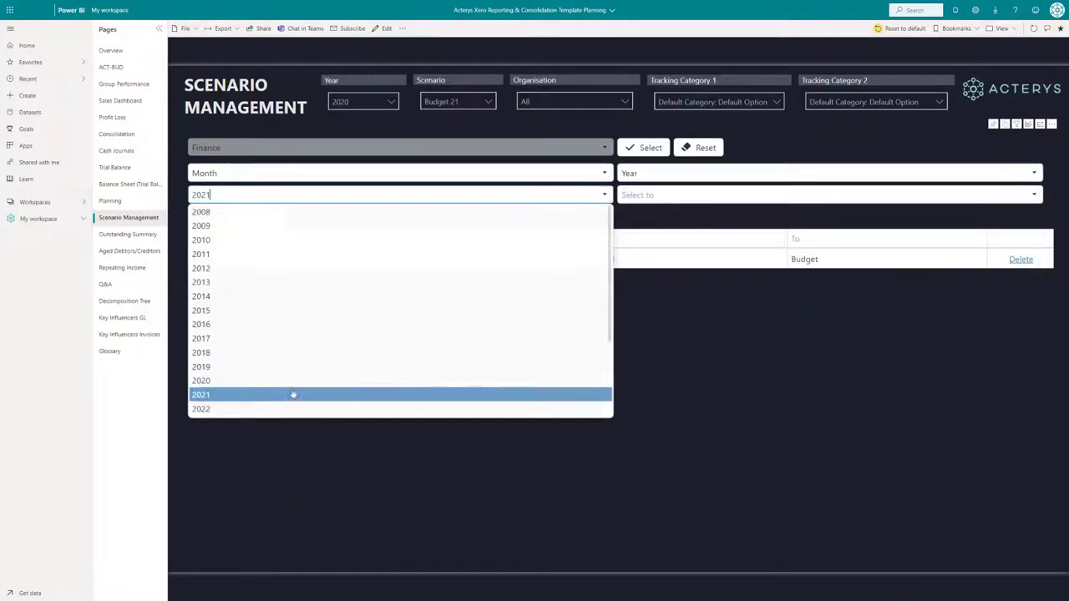
click(292, 394)
click(643, 197)
click(640, 410)
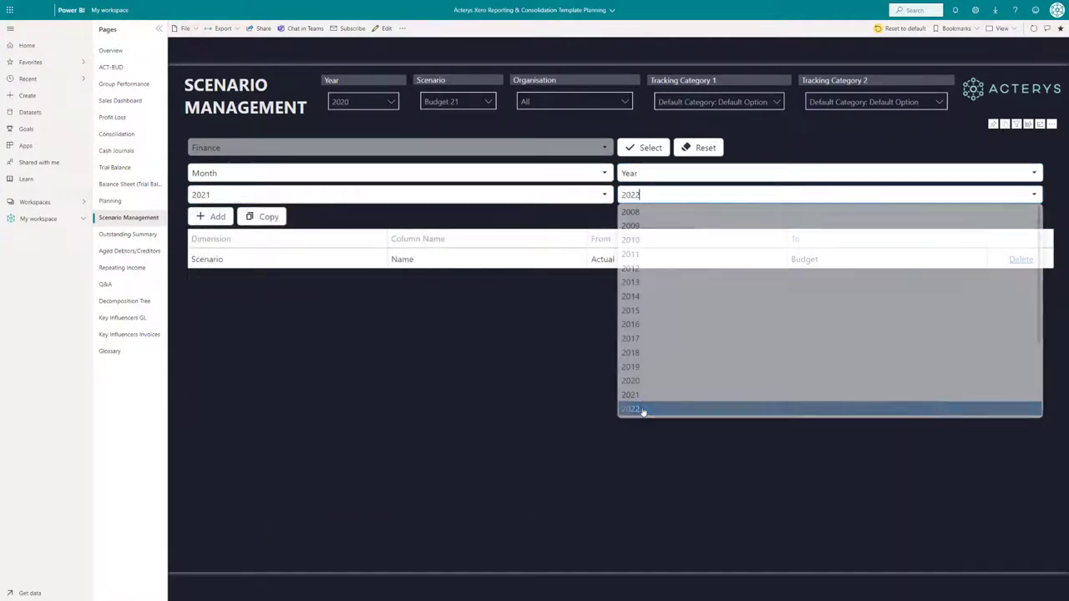
click(211, 216)
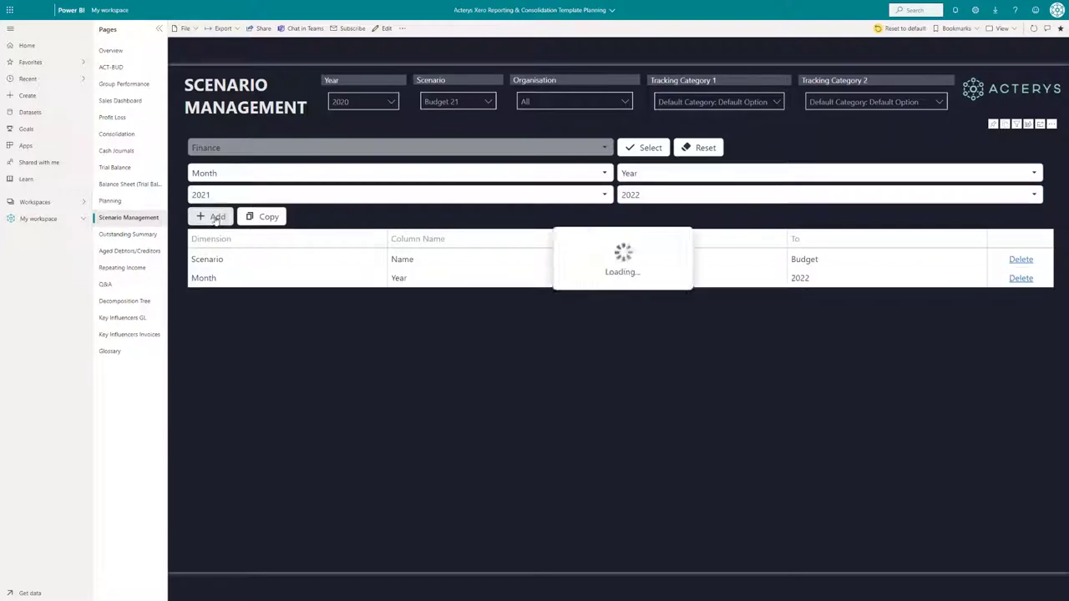
click(274, 220)
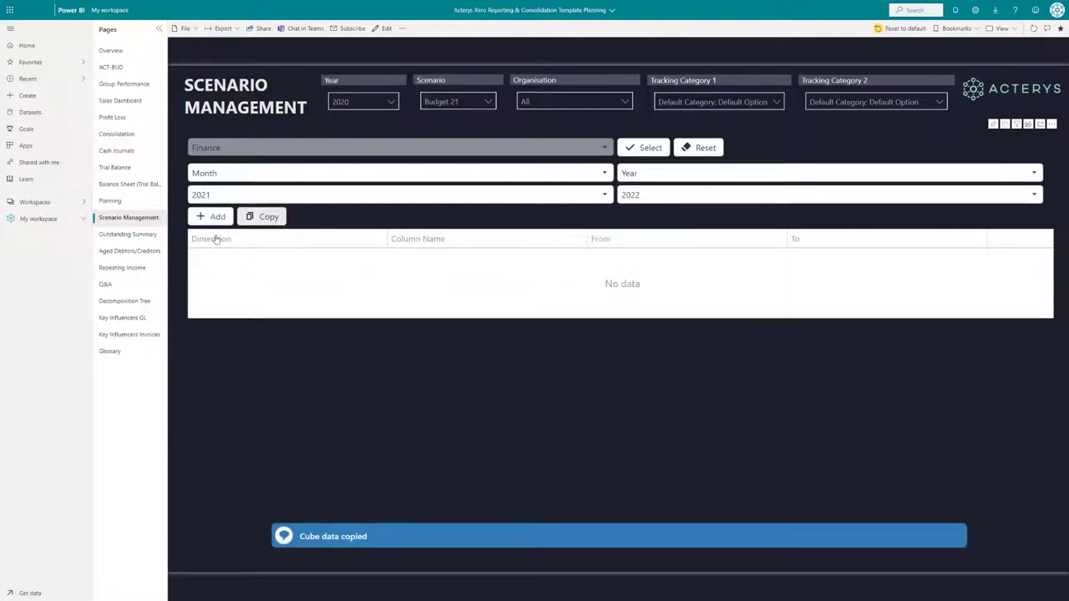
In the Planning page's monthly 2022 view, fill Sales with 20000 from 2022-08-01 for the rest of the period and save.
click(118, 201)
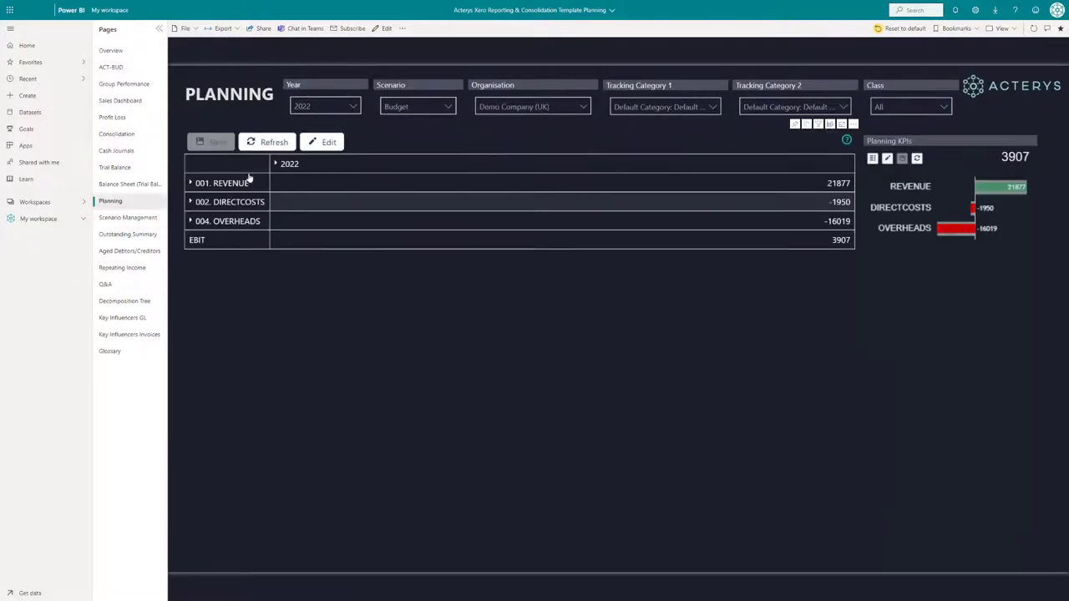
click(277, 165)
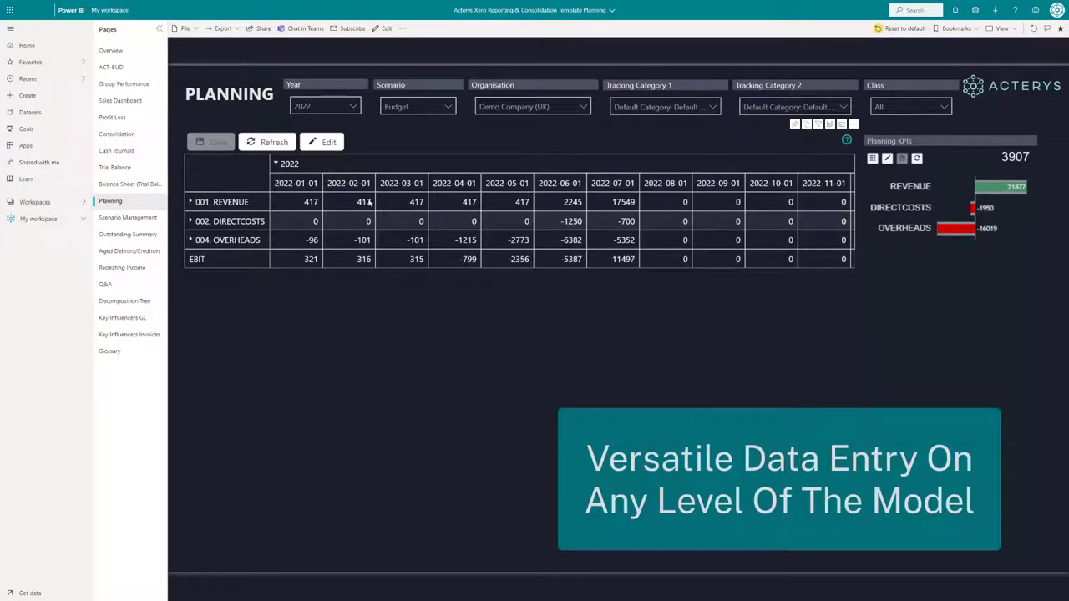
click(190, 202)
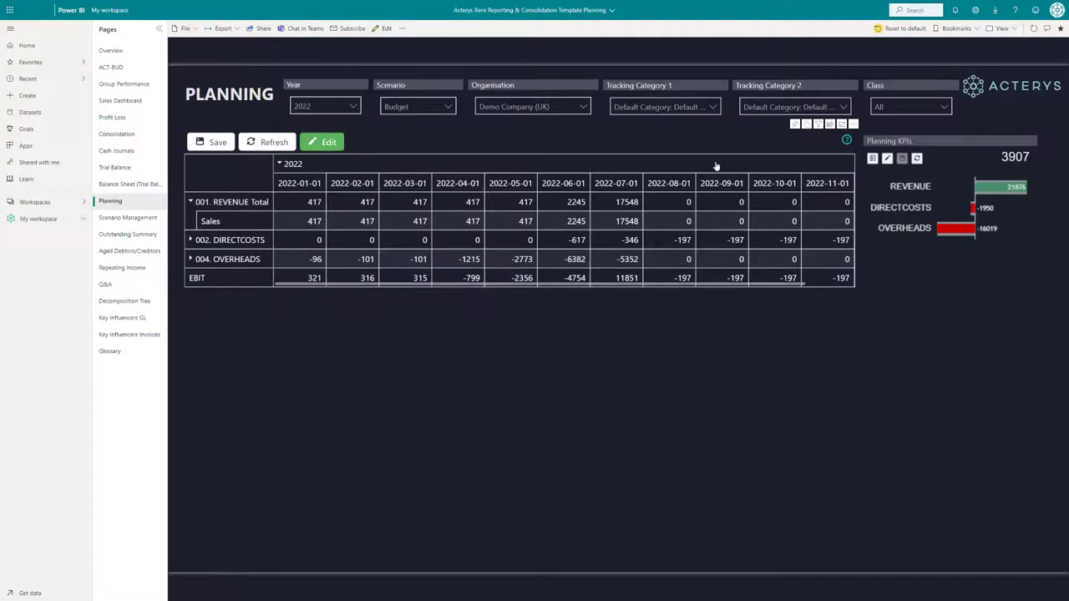
mouse_move(845, 143)
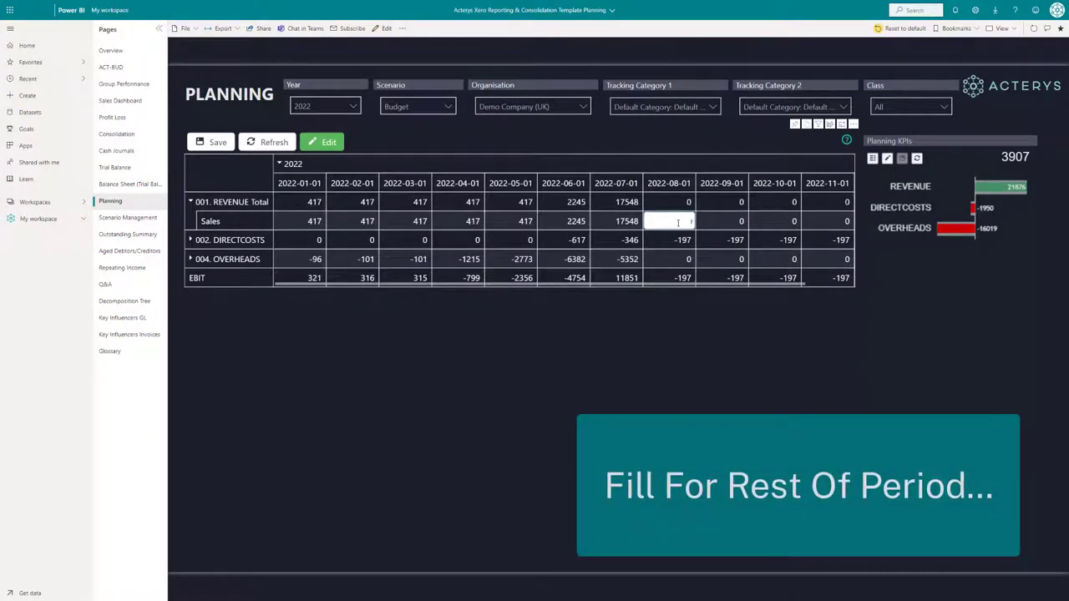
text(0000.00)
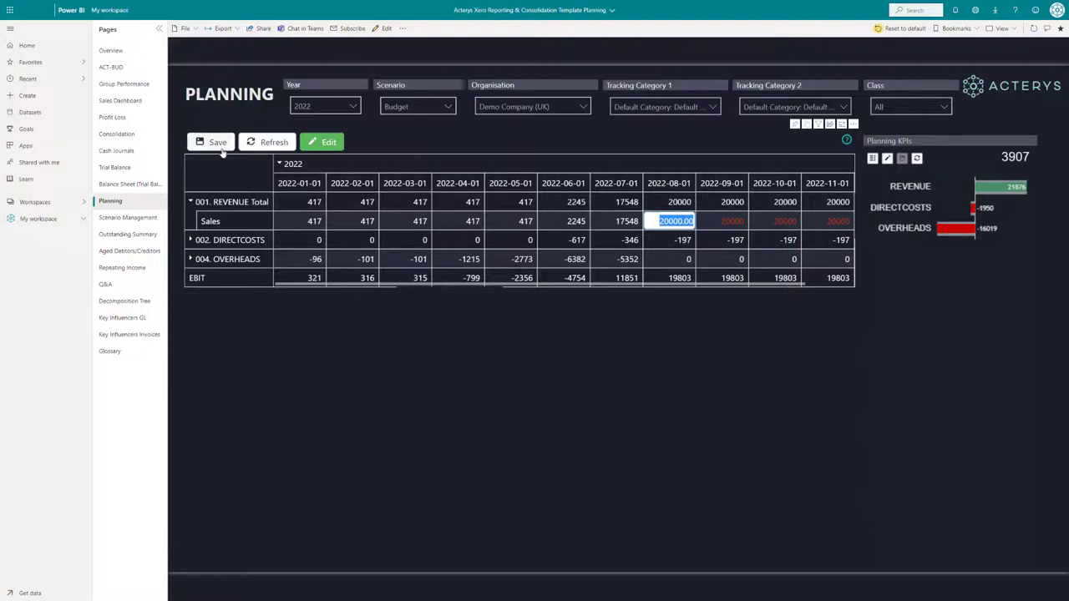
click(219, 144)
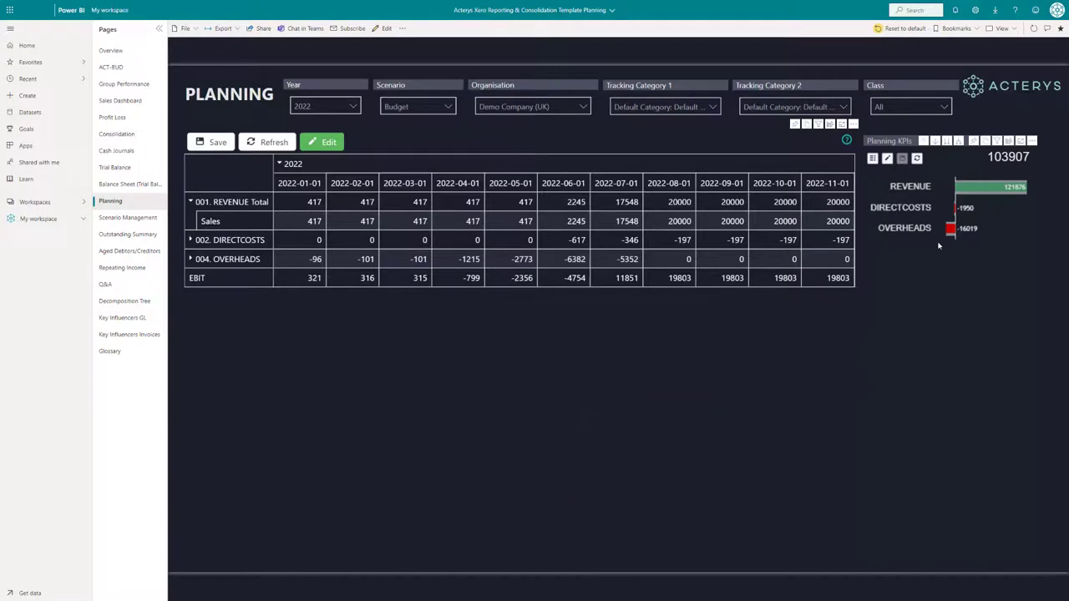
Collapse 2022 to its yearly total and apply a 10% increase (i10%) to DIRECTCOSTS.
click(280, 164)
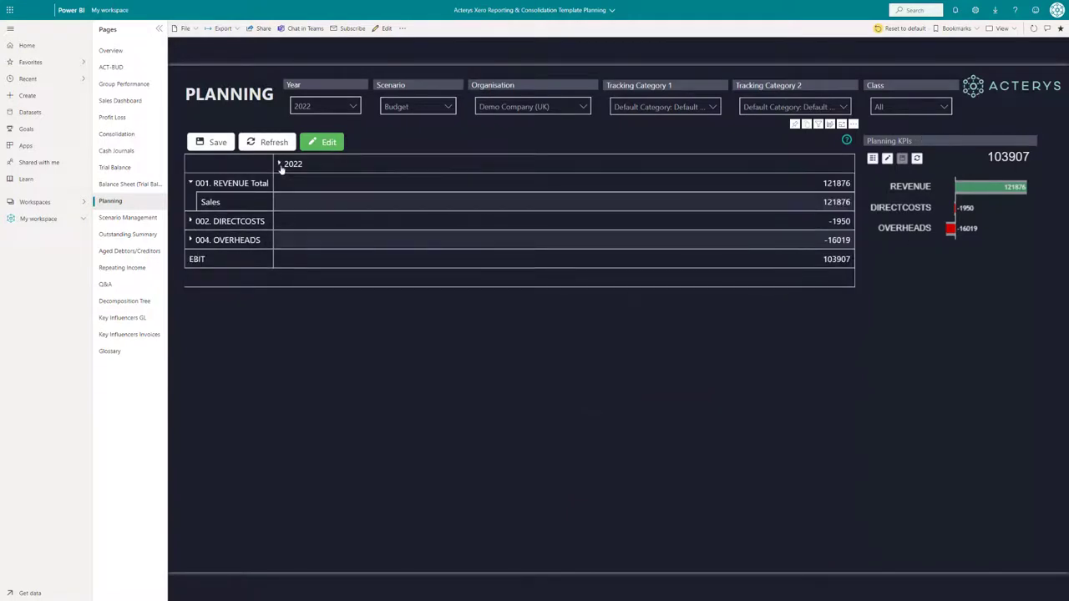
double_click(836, 224)
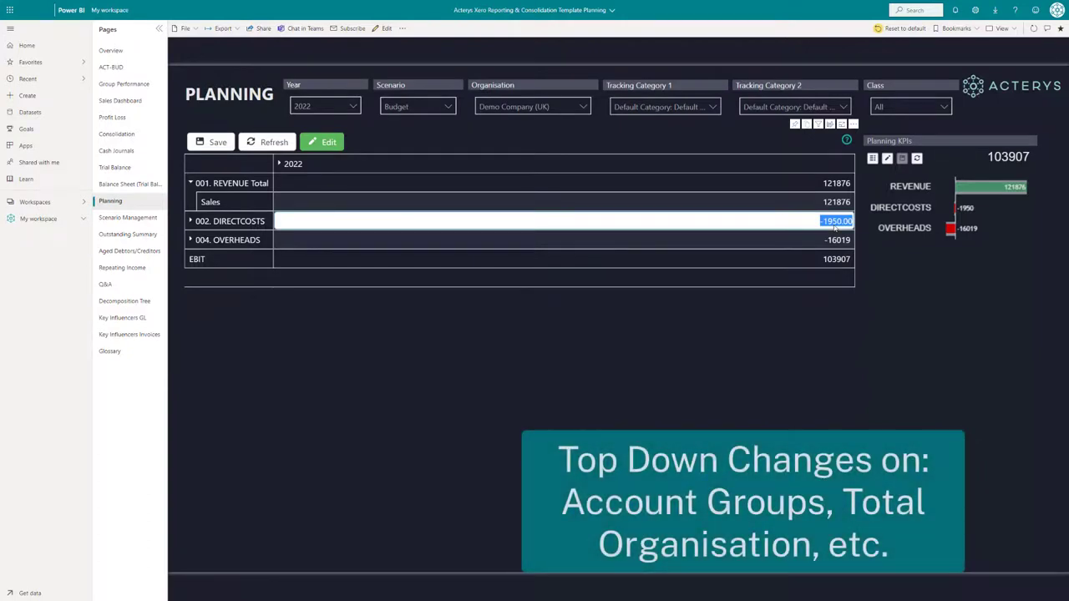
key(Return)
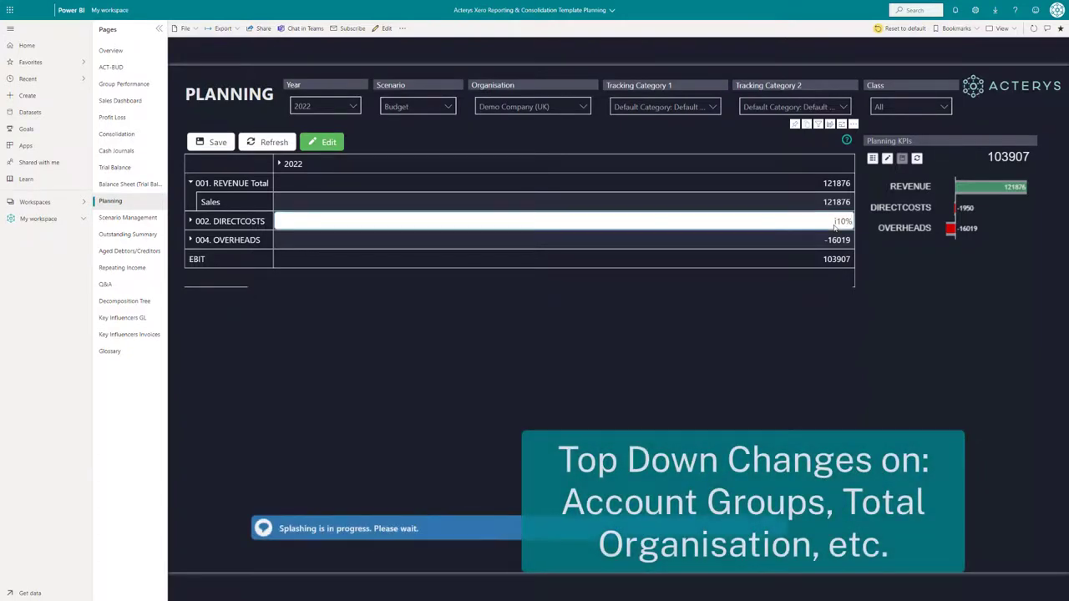